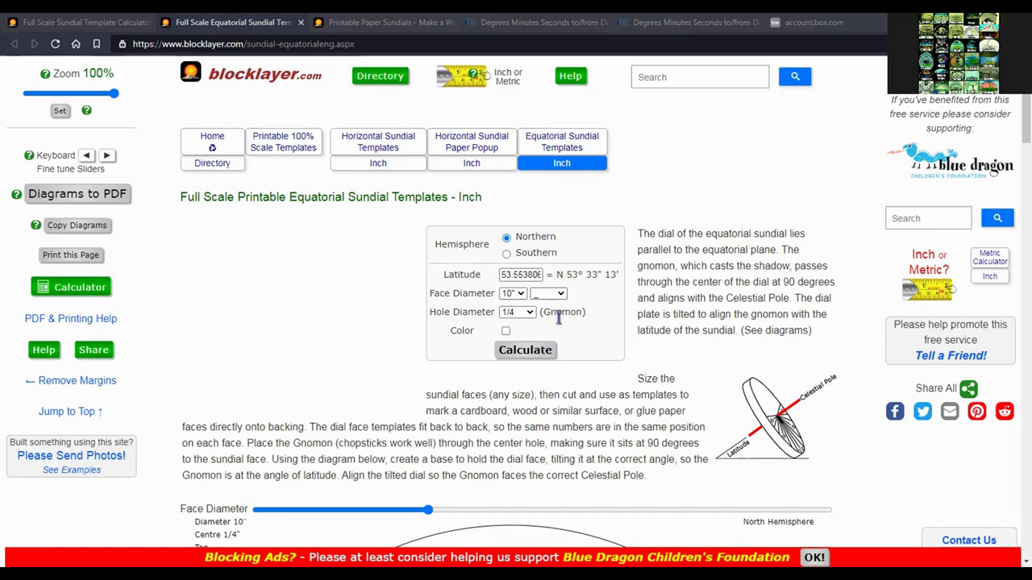
# - Check the equatorial template's Latitude value, then switch to the degrees-minutes-seconds converter tab
pyautogui.click(500, 275)
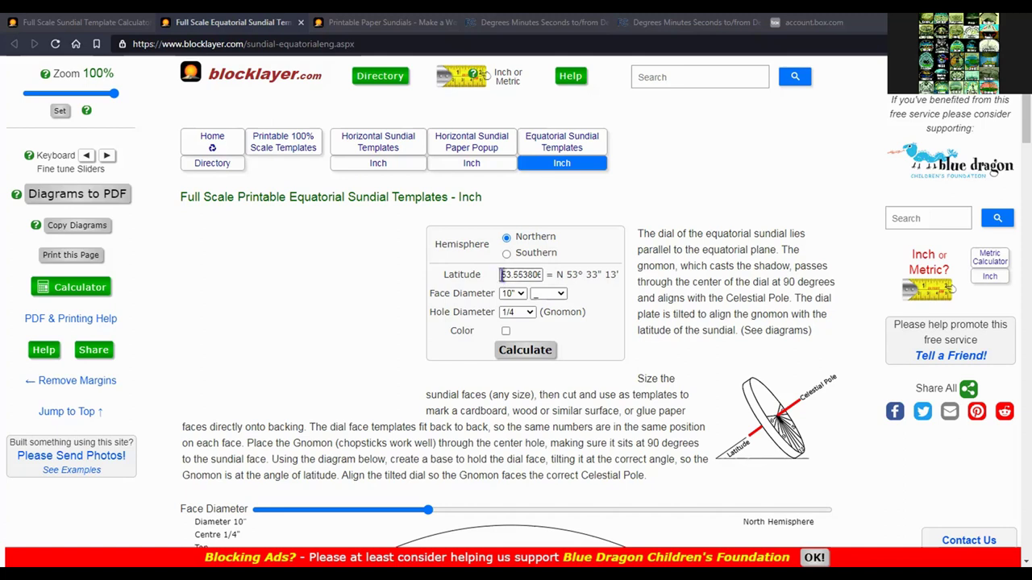
pyautogui.click(530, 23)
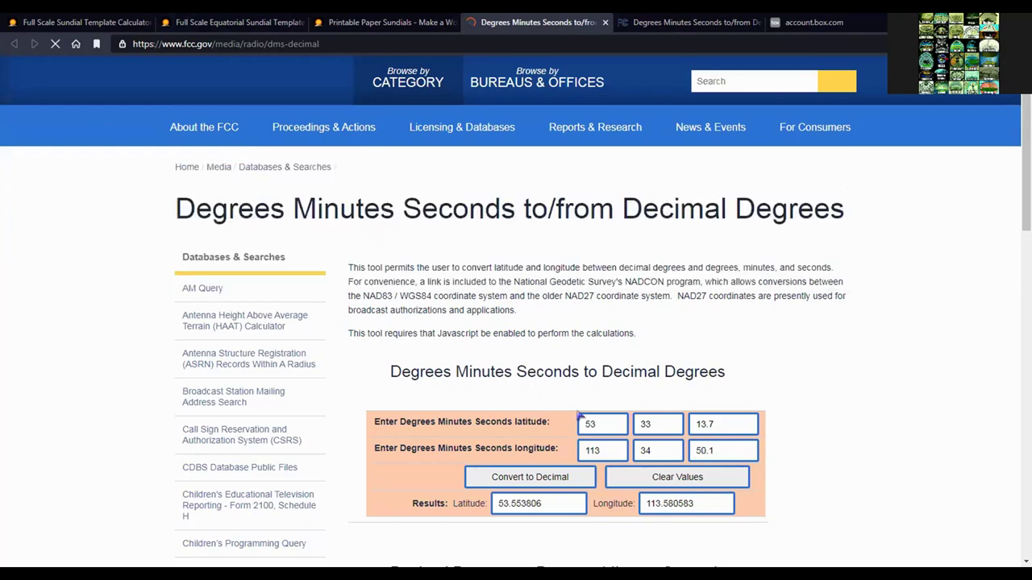
# - Scroll to the conversion result showing 53° 33' 13.7" latitude as 53.553806 decimal degrees
pyautogui.scroll(-1, 577, 399)
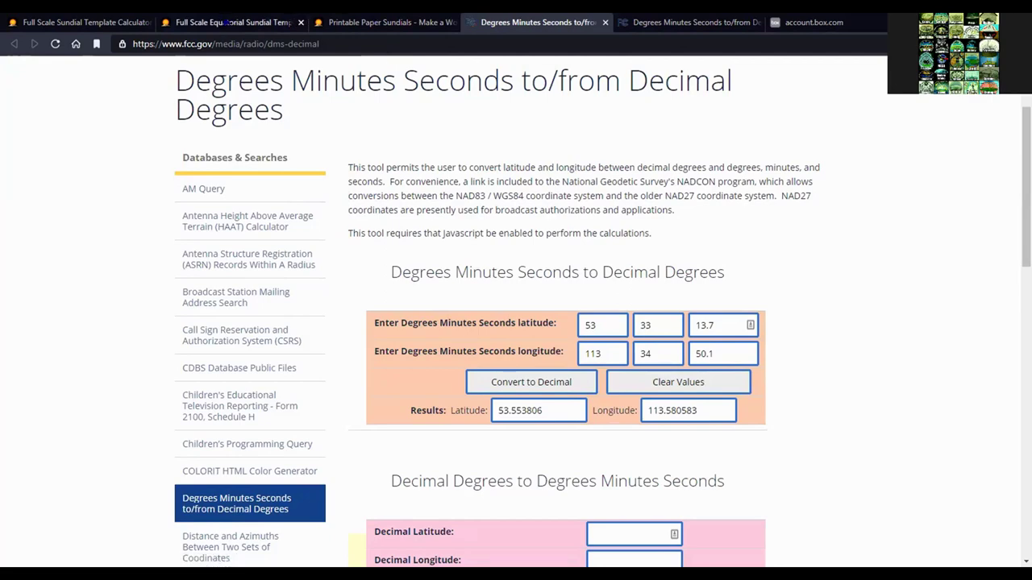
# - Return to the equatorial sundial template set for latitude 53.553806 (N 53° 33' 13")
pyautogui.click(229, 22)
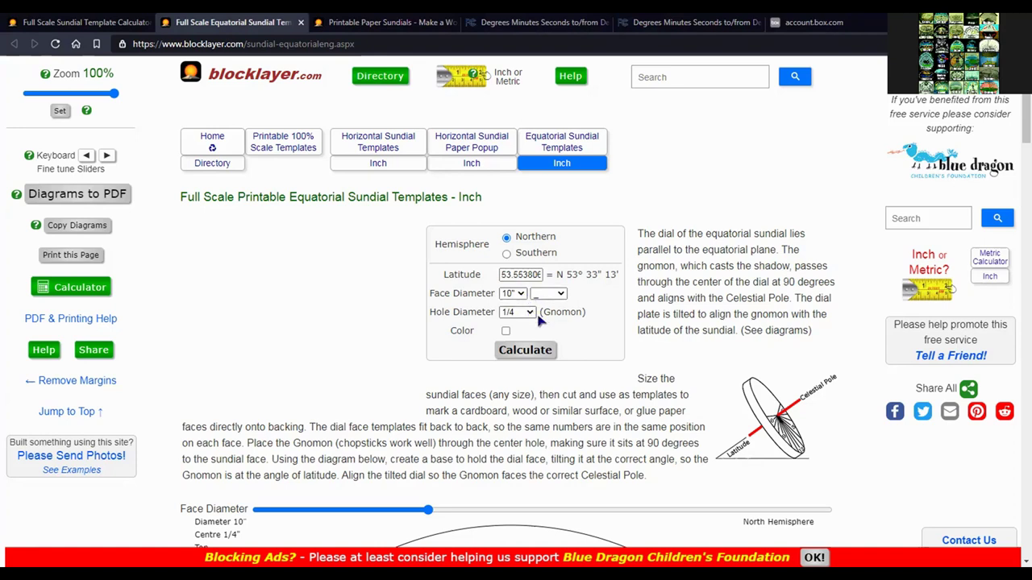
pyautogui.click(751, 478)
# - Scroll past the dial faces and globe to the gnomon diagram showing 53.55° and 36.45°
pyautogui.scroll(-5, 457, 351)
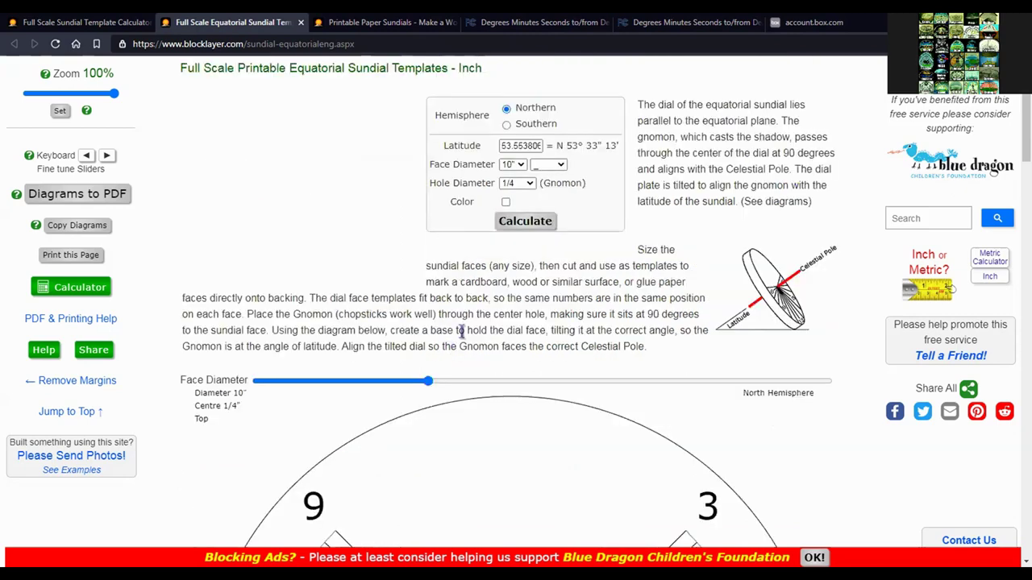
pyautogui.scroll(-2, 488, 217)
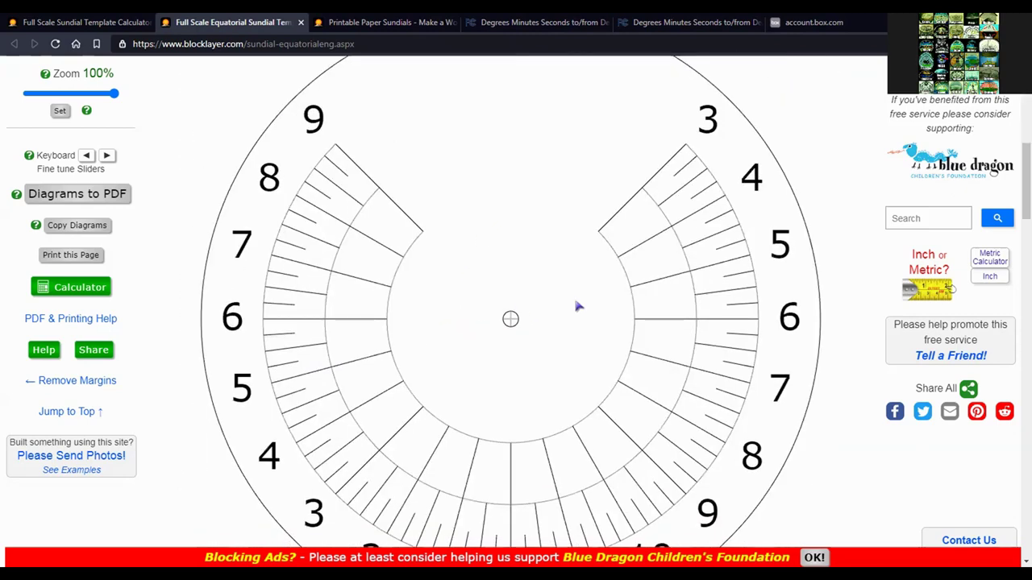
pyautogui.scroll(-8, 501, 276)
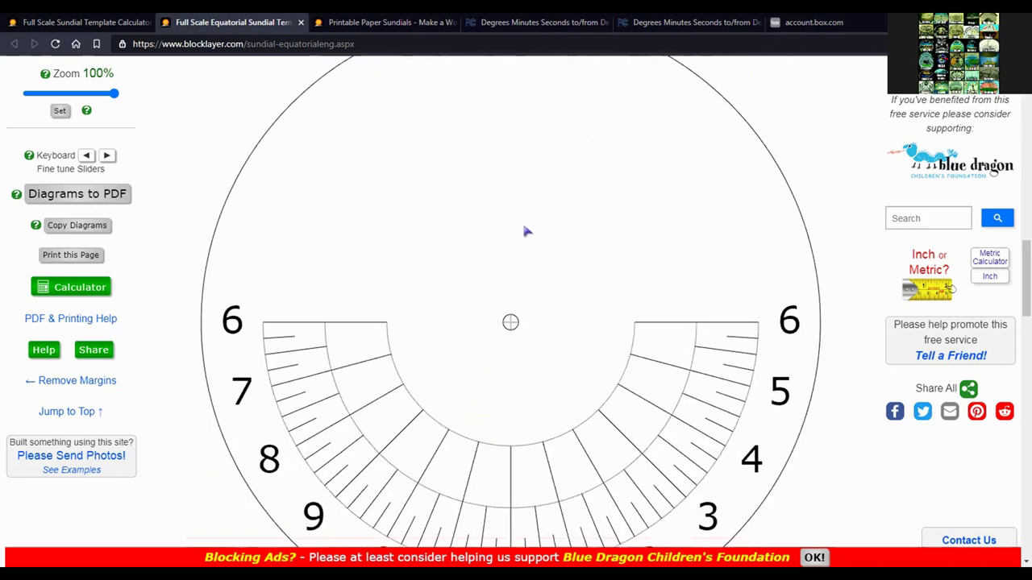
pyautogui.scroll(-6, 526, 345)
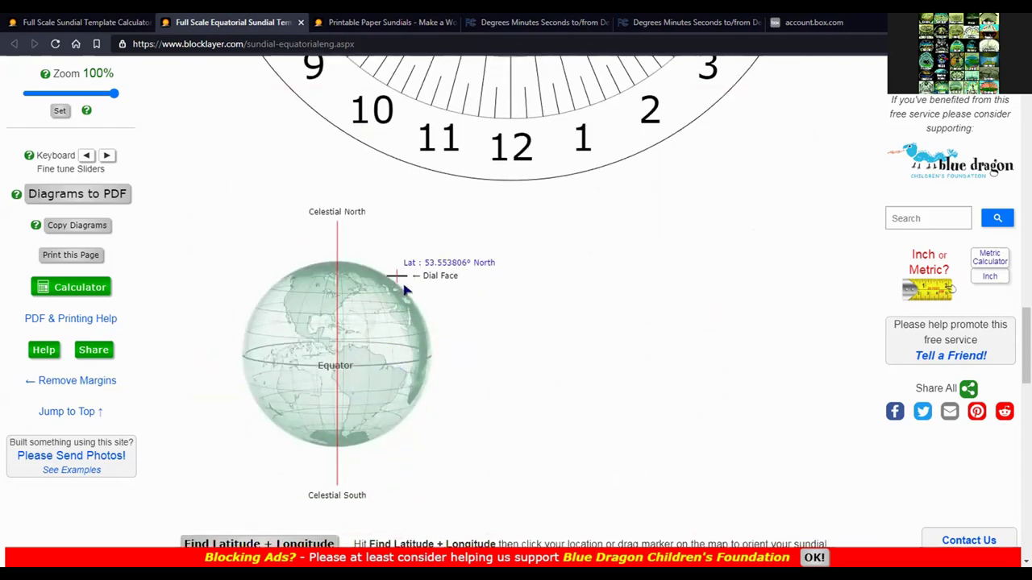
pyautogui.scroll(-3, 444, 277)
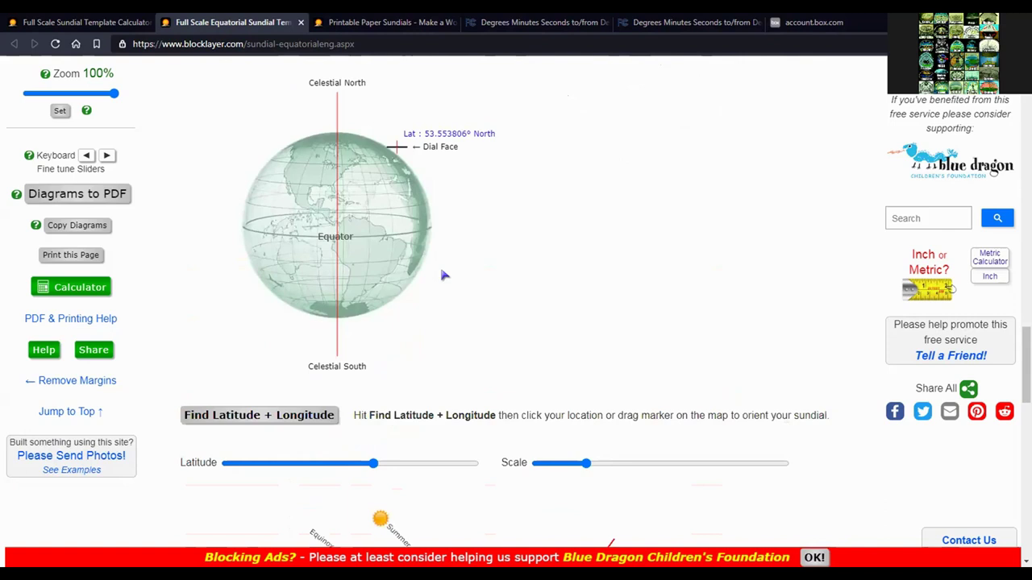
pyautogui.scroll(-4, 431, 288)
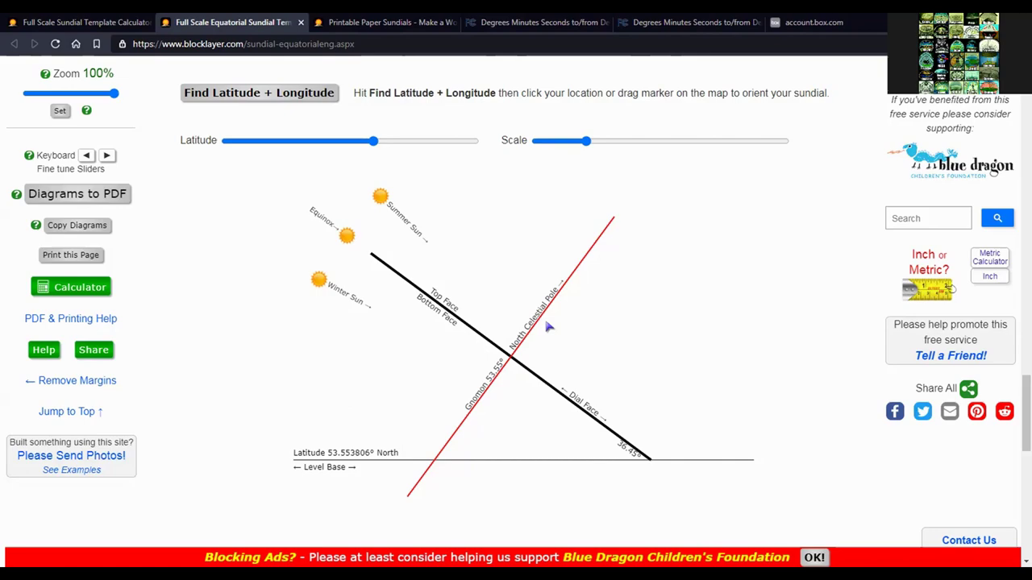
pyautogui.scroll(4, 447, 439)
pyautogui.scroll(5, 445, 416)
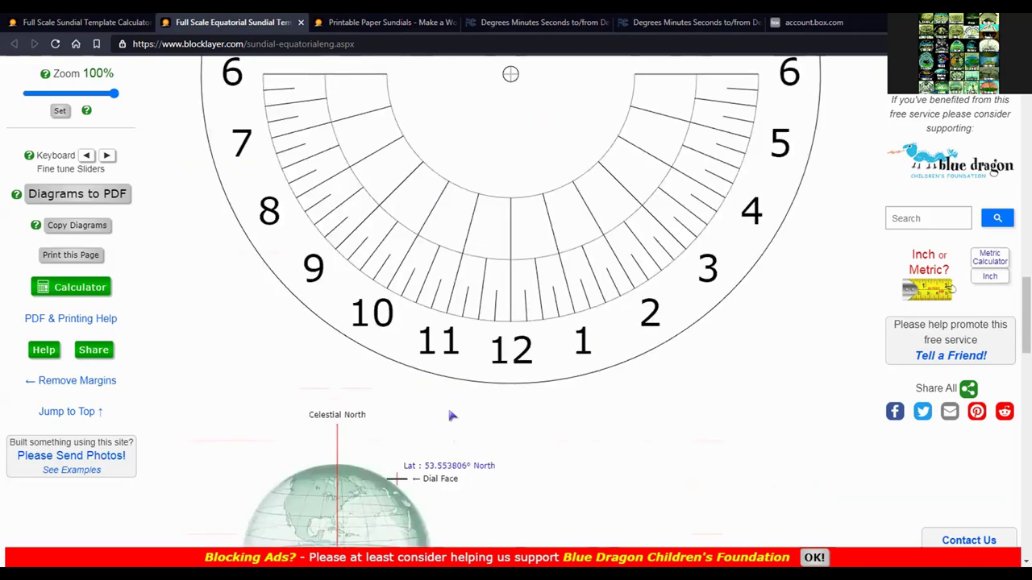
pyautogui.scroll(-8, 460, 403)
pyautogui.scroll(10, 488, 363)
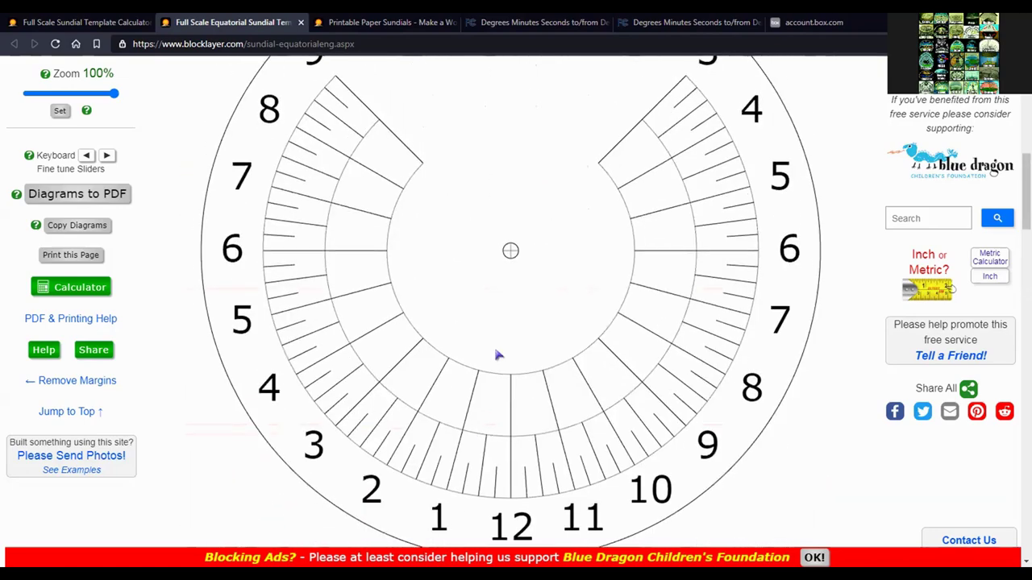
pyautogui.scroll(-6, 492, 350)
pyautogui.scroll(-4, 490, 360)
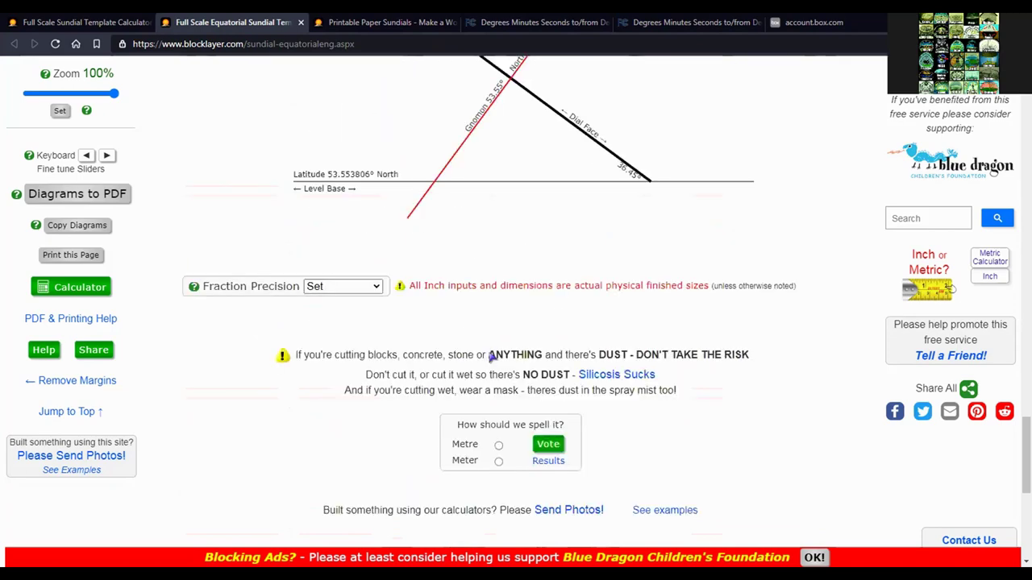
pyautogui.scroll(3, 483, 363)
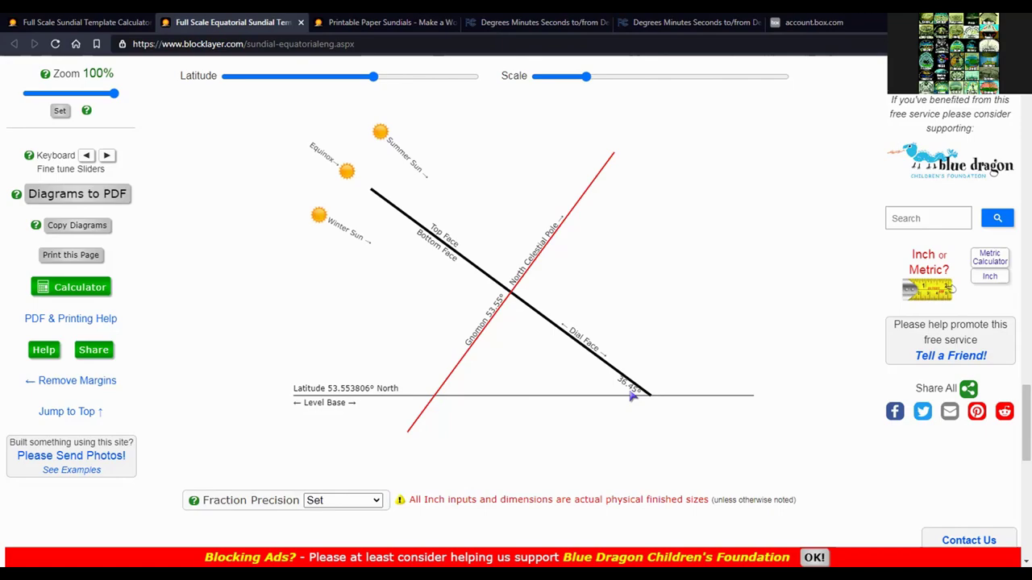
# - Send the equatorial sundial diagrams to the PDF maker with ANSI B 11" x 17" page size
pyautogui.scroll(-3, 633, 395)
pyautogui.scroll(12, 617, 390)
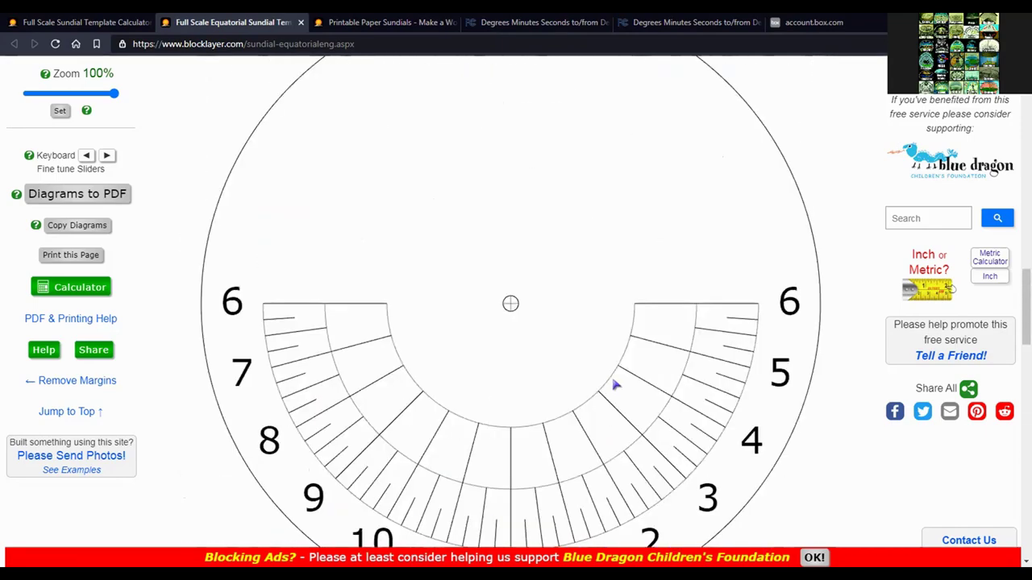
pyautogui.scroll(10, 611, 383)
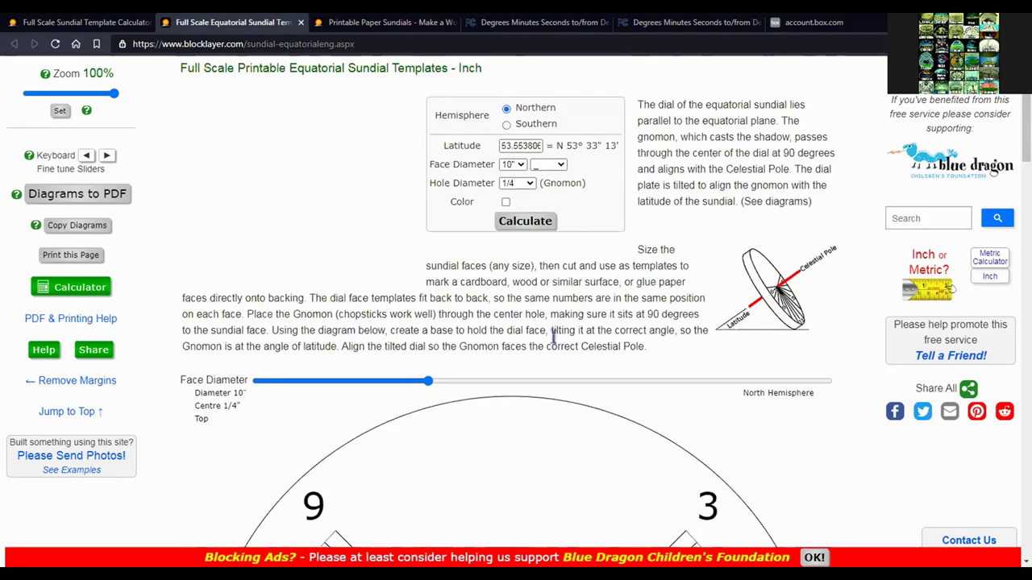
pyautogui.scroll(3, 539, 304)
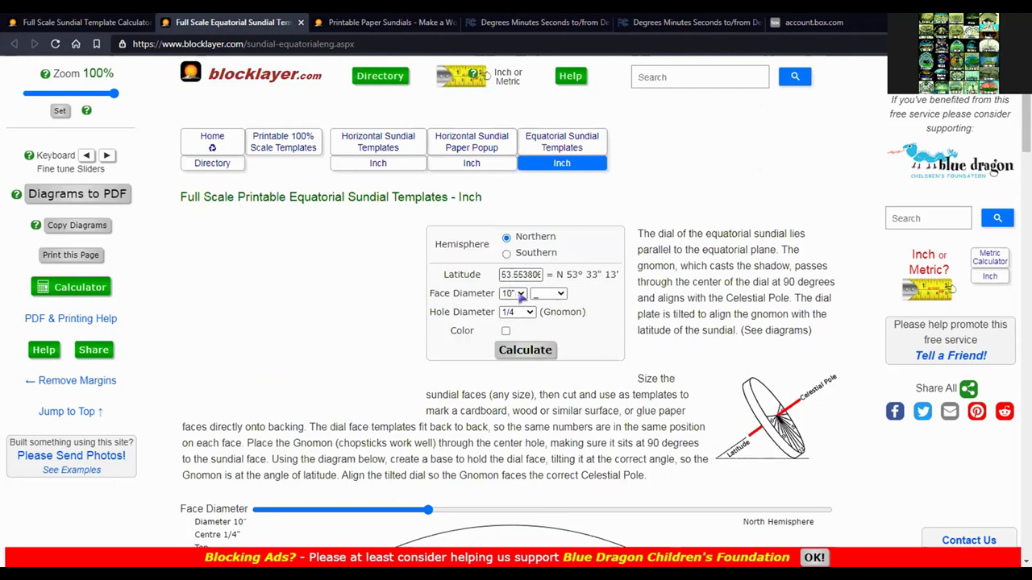
pyautogui.click(90, 196)
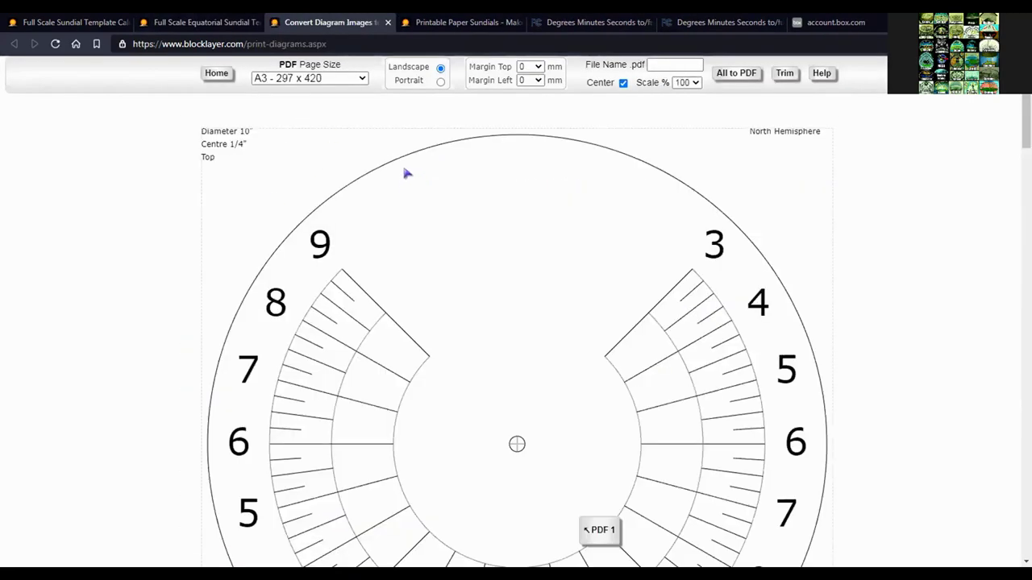
pyautogui.click(361, 79)
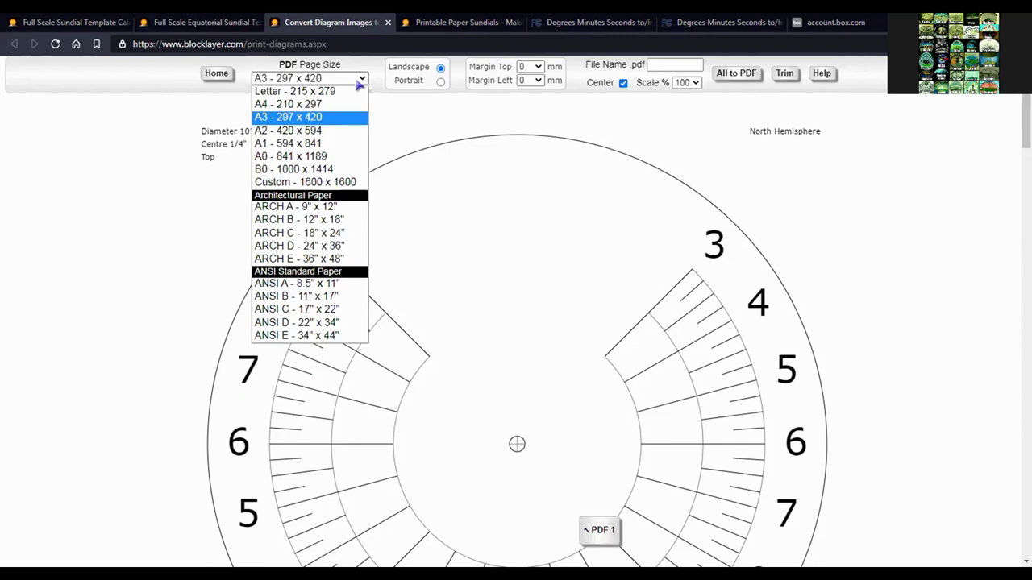
pyautogui.click(301, 298)
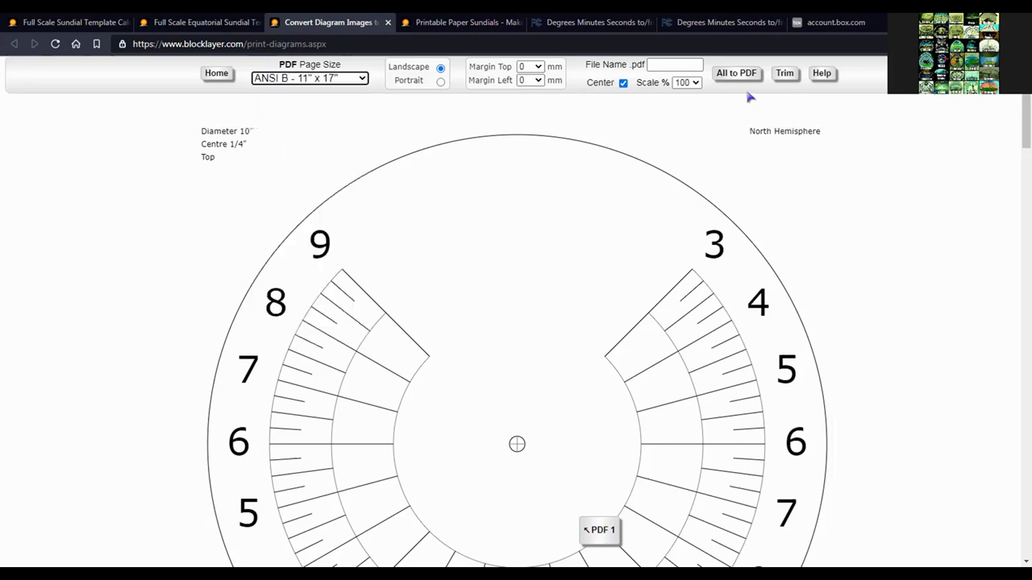
pyautogui.click(656, 64)
pyautogui.scroll(-10, 645, 177)
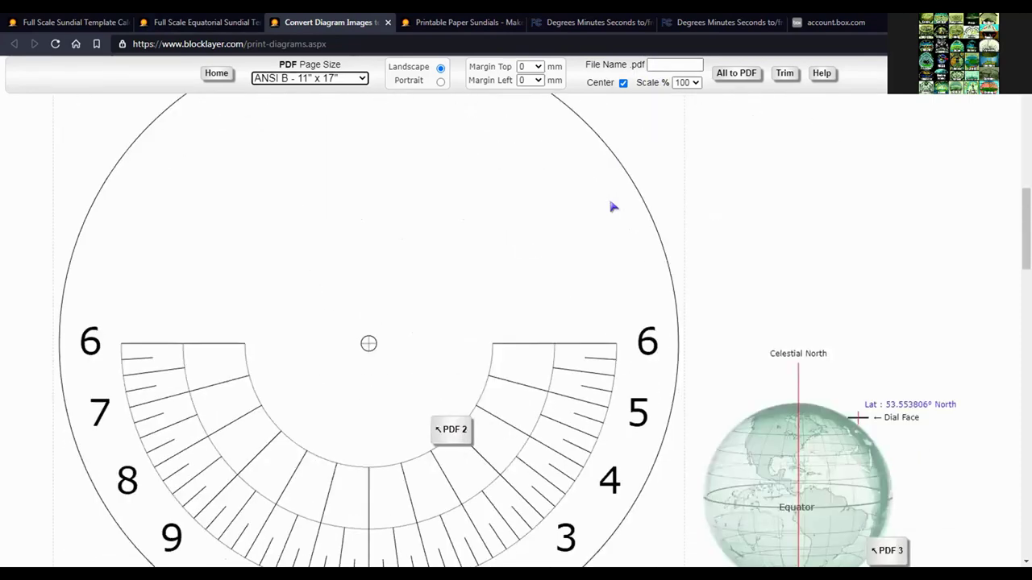
pyautogui.scroll(-5, 613, 208)
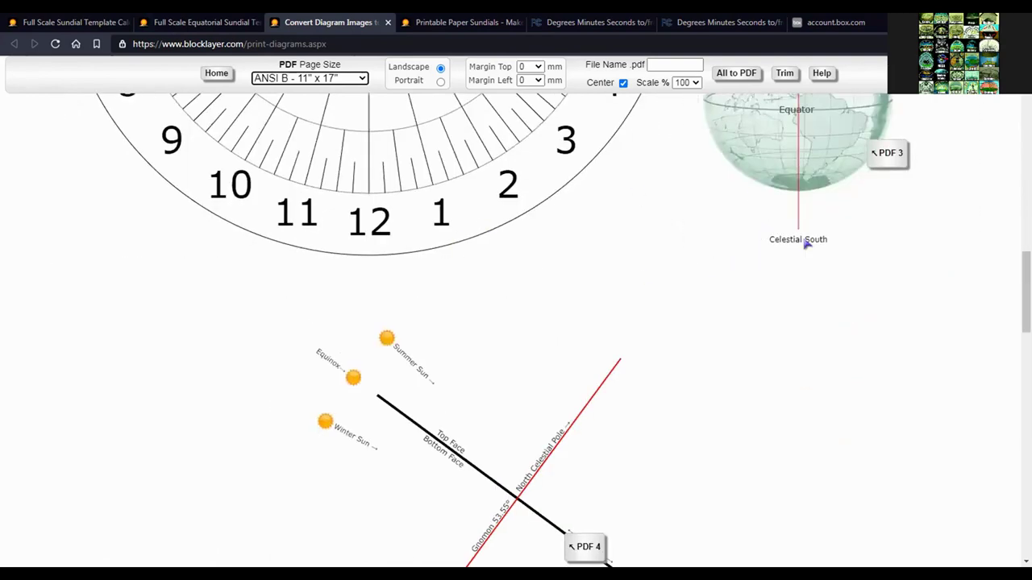
pyautogui.scroll(-3, 417, 385)
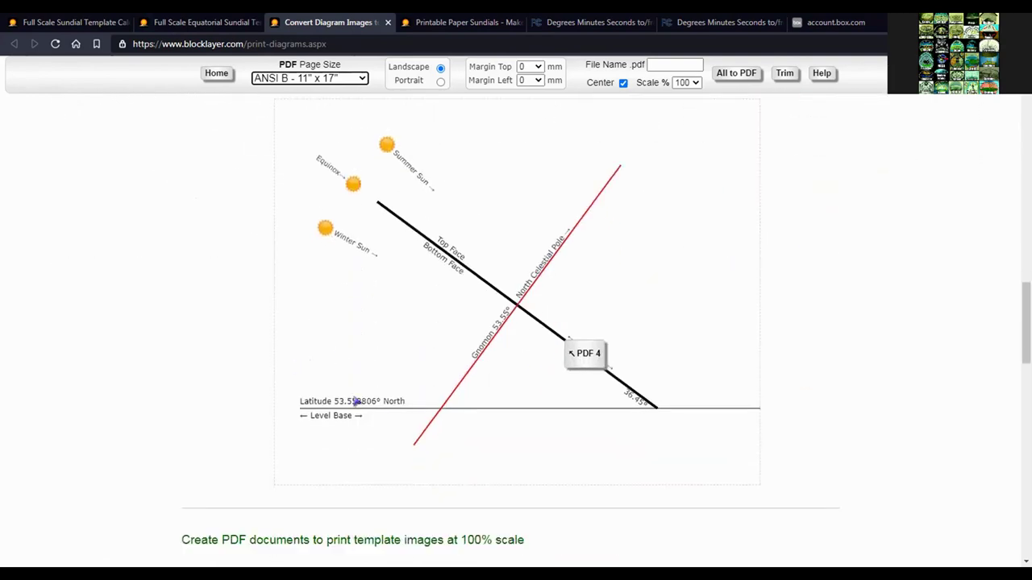
pyautogui.scroll(-4, 357, 401)
pyautogui.scroll(-2, 321, 388)
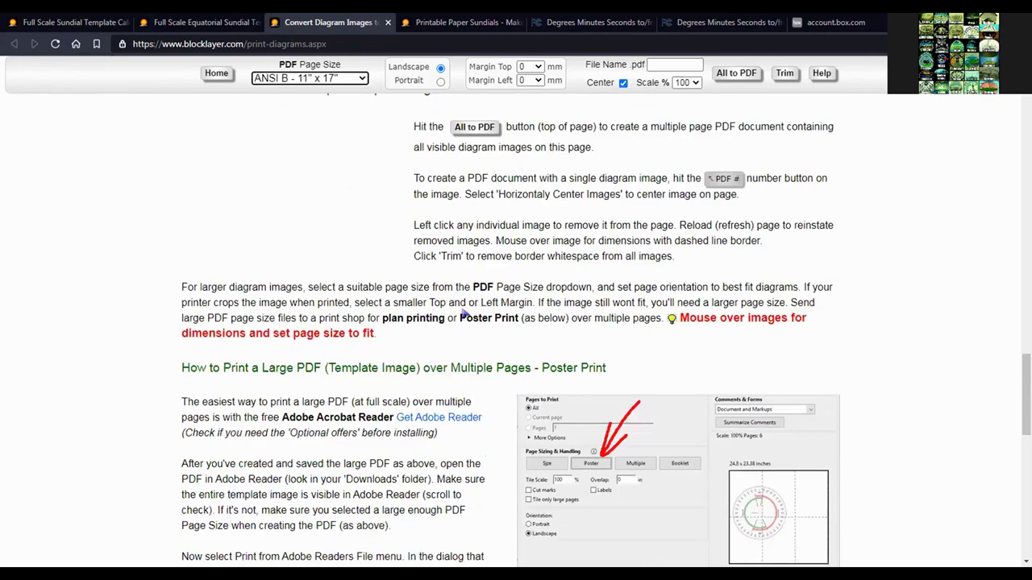
pyautogui.scroll(-3, 433, 308)
pyautogui.scroll(-6, 433, 308)
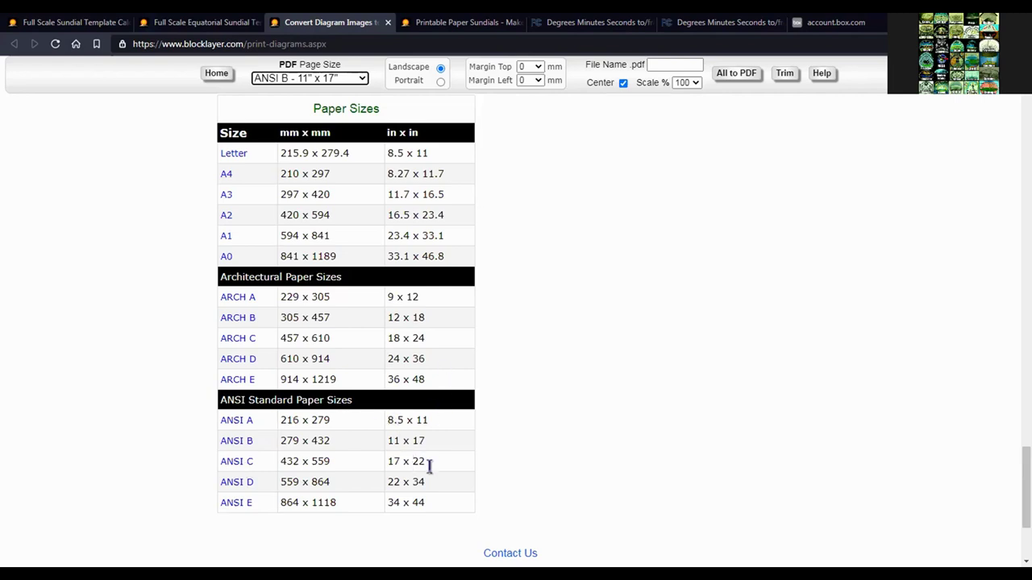
pyautogui.moveTo(388, 426); pyautogui.dragTo(424, 483)
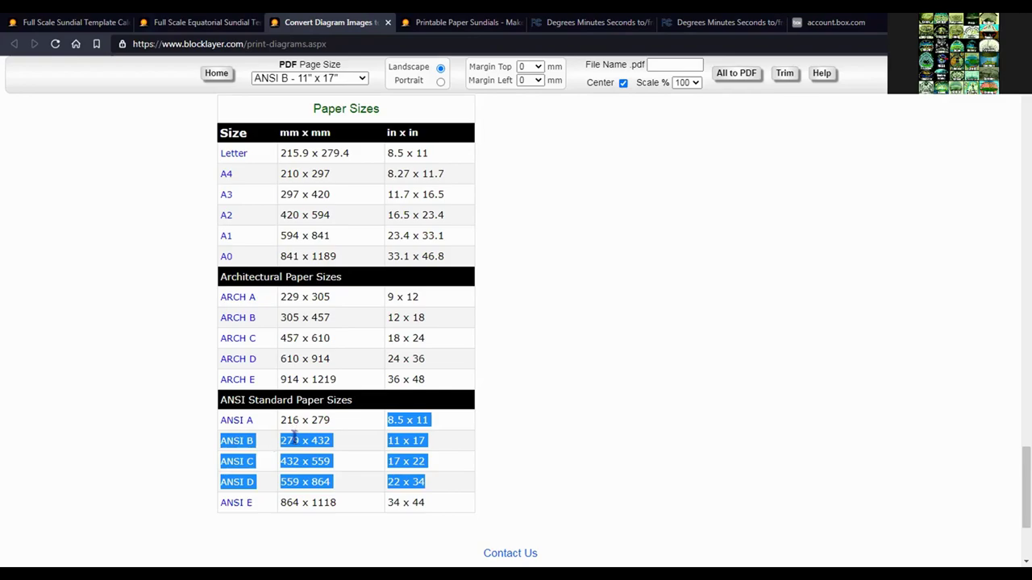
pyautogui.scroll(10, 294, 438)
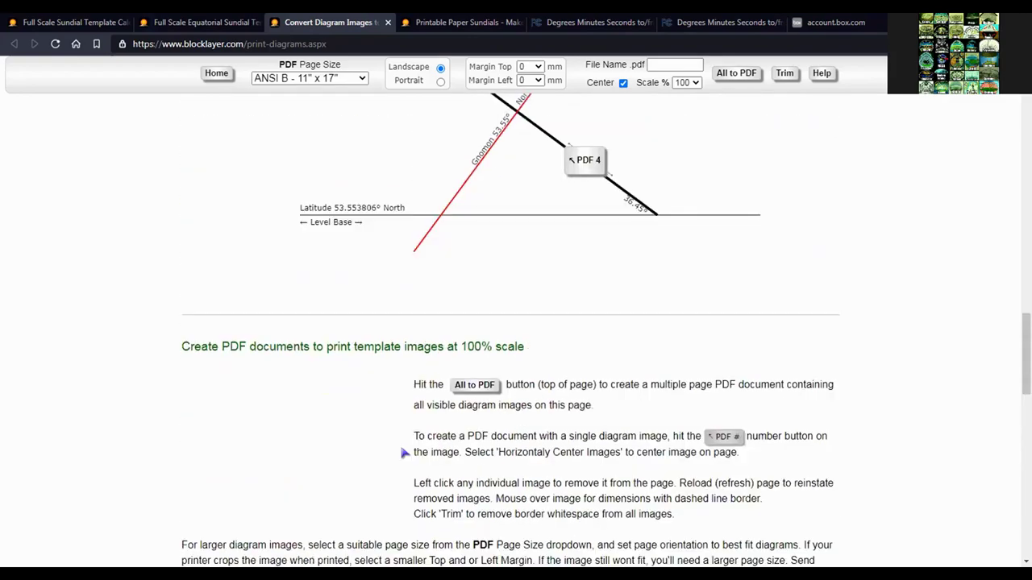
pyautogui.scroll(10, 403, 452)
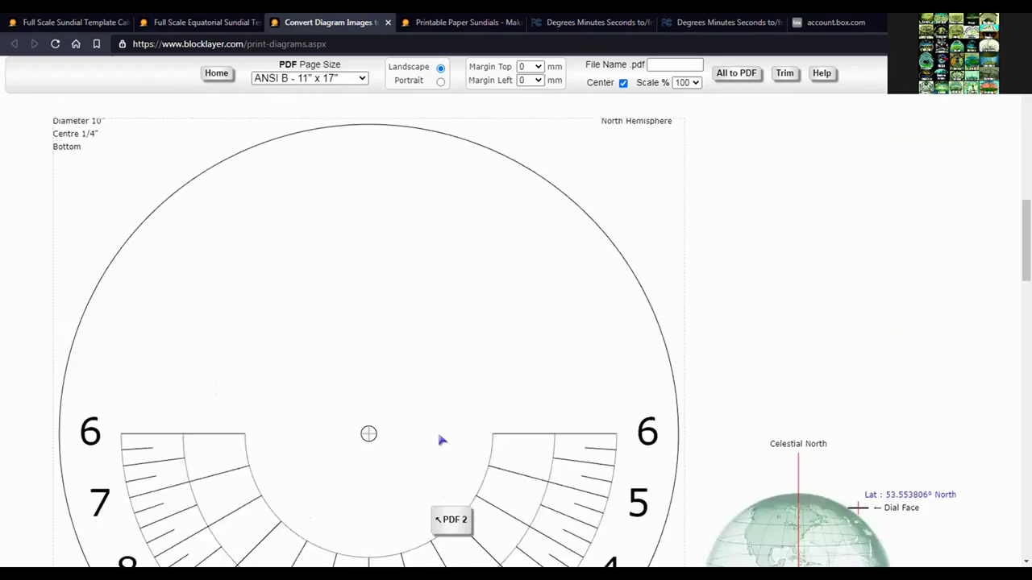
pyautogui.scroll(5, 440, 440)
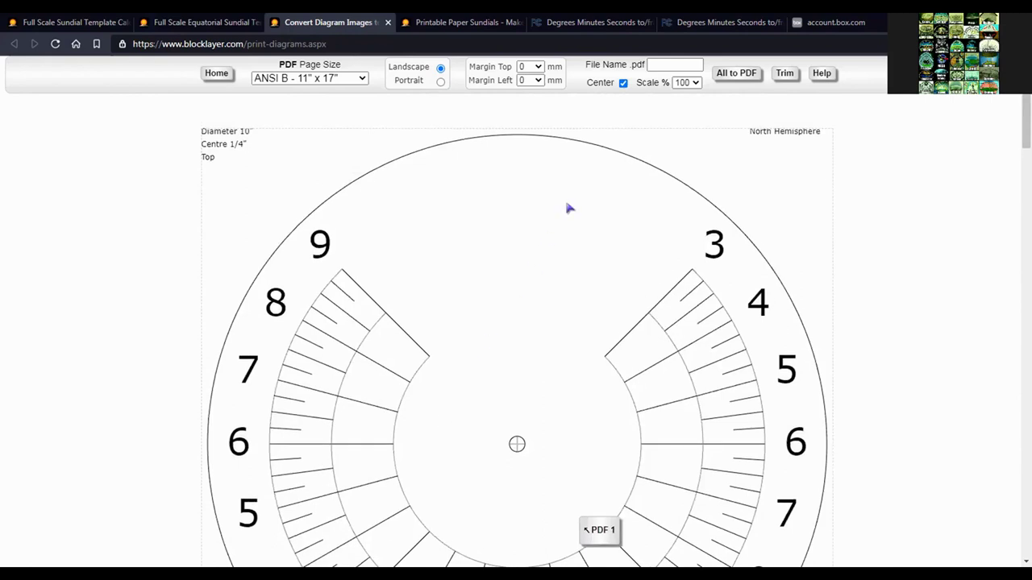
# - Name the file Sundial and export all the diagrams into one PDF
pyautogui.click(664, 66)
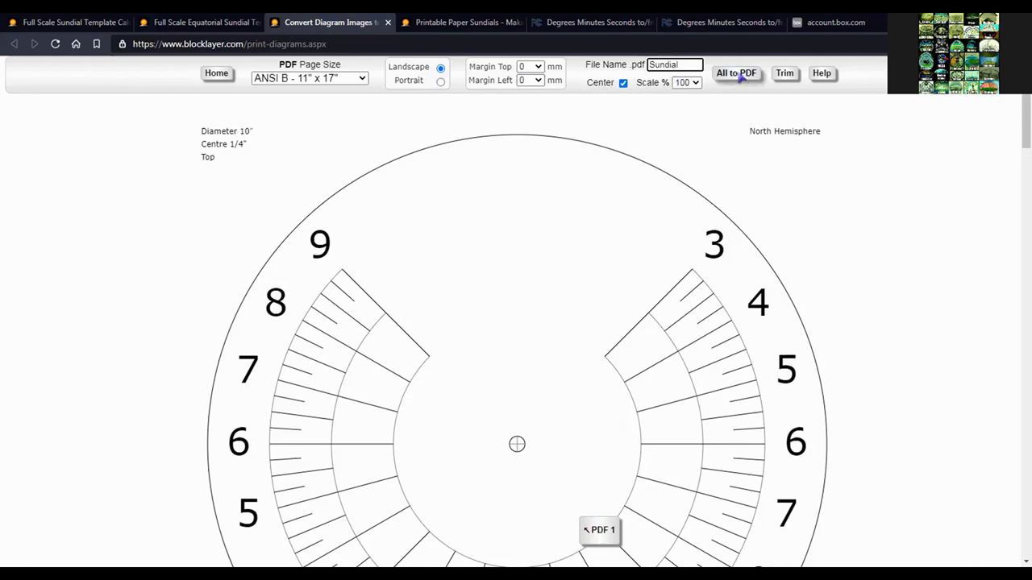
pyautogui.click(737, 73)
pyautogui.click(740, 75)
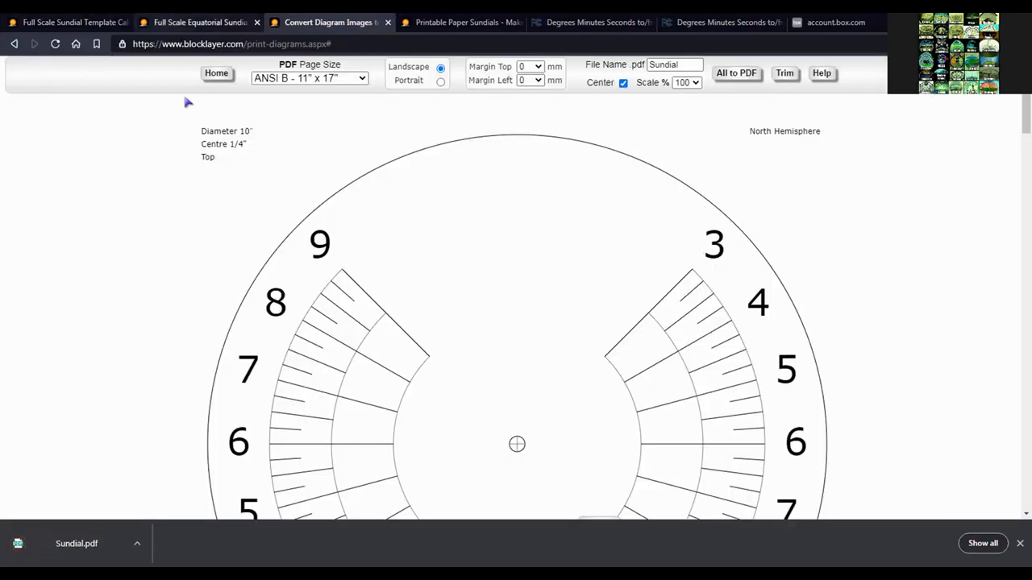
# - Switch back to the Horizontal Sundial Templates page set for latitude 53.553806, 10" diameter
pyautogui.click(71, 23)
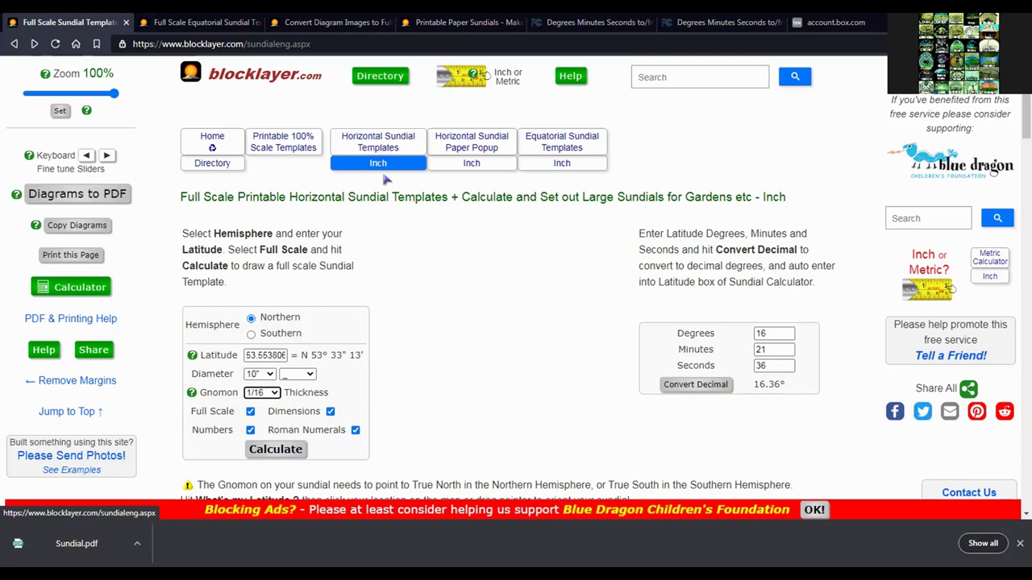
# - Review the horizontal dial, switching its hour numbers to Arabic and back to Roman numerals
pyautogui.scroll(-1, 354, 218)
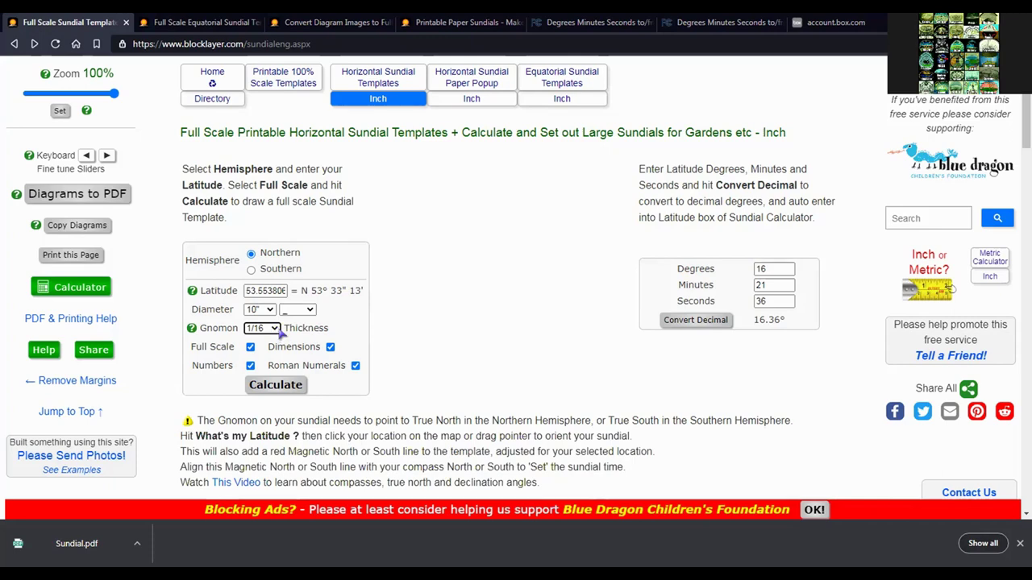
pyautogui.scroll(-1, 355, 334)
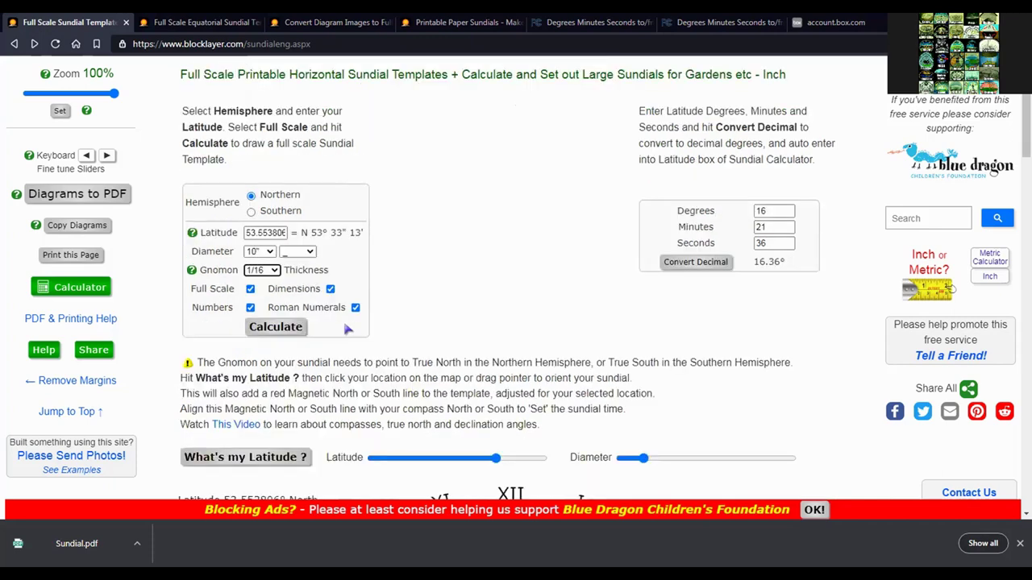
pyautogui.scroll(-1, 334, 297)
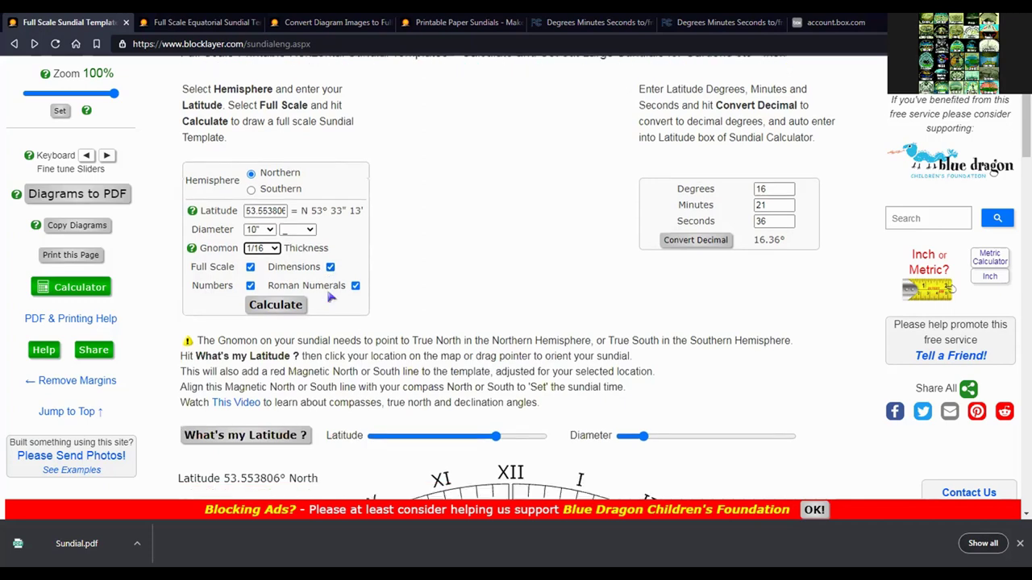
pyautogui.scroll(-2, 332, 252)
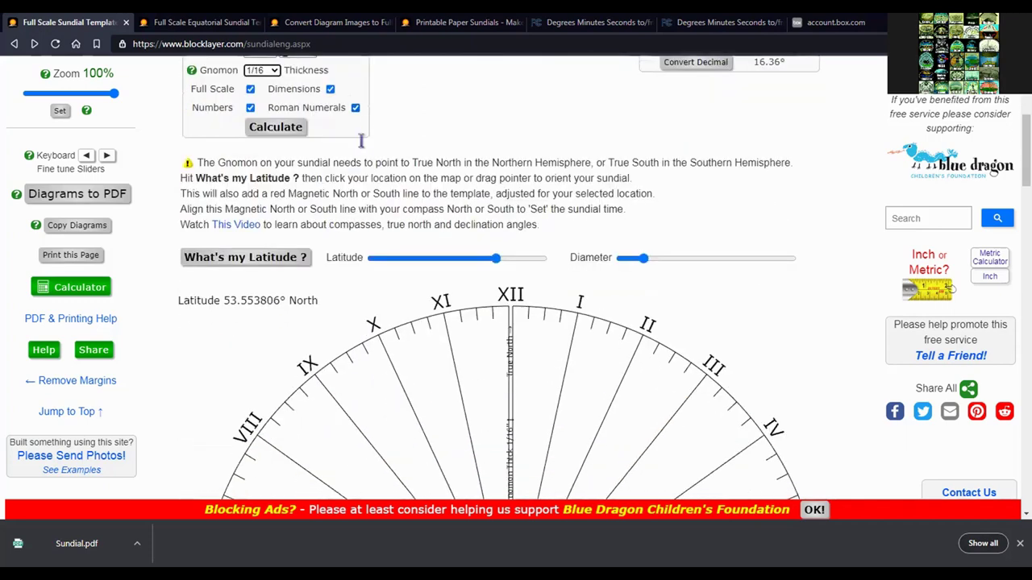
pyautogui.scroll(1, 355, 116)
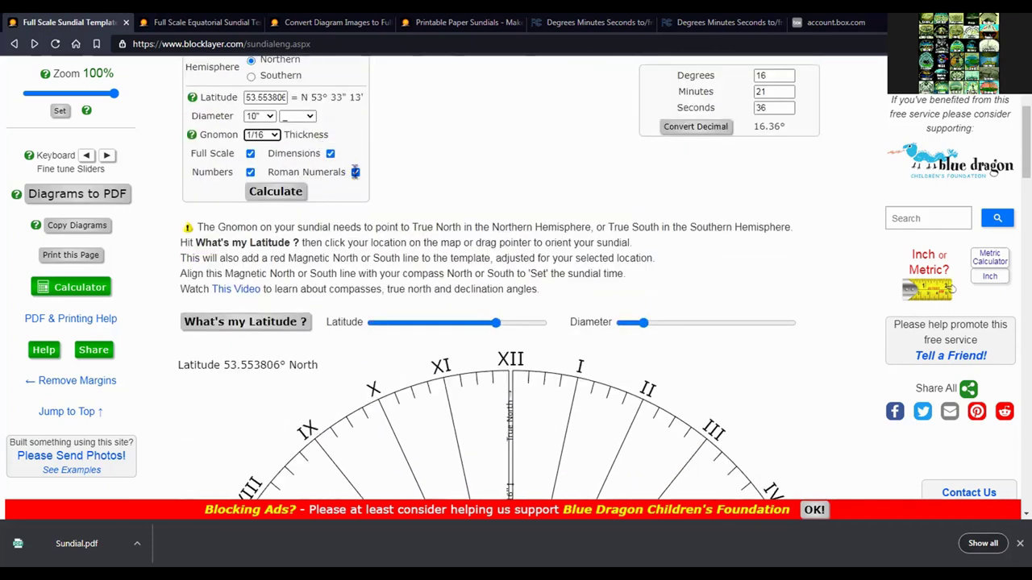
pyautogui.click(356, 173)
pyautogui.scroll(-5, 345, 189)
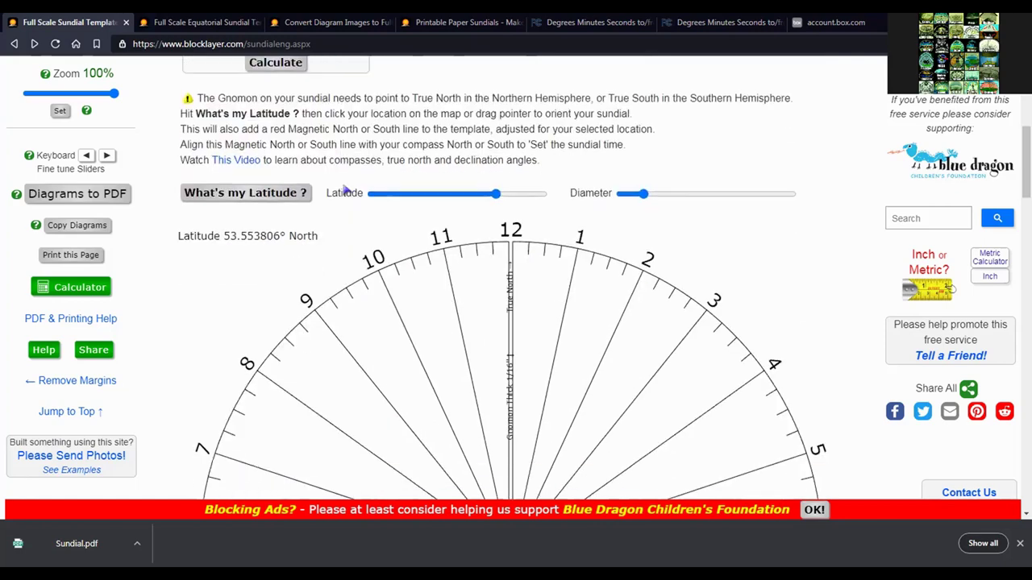
pyautogui.scroll(4, 345, 189)
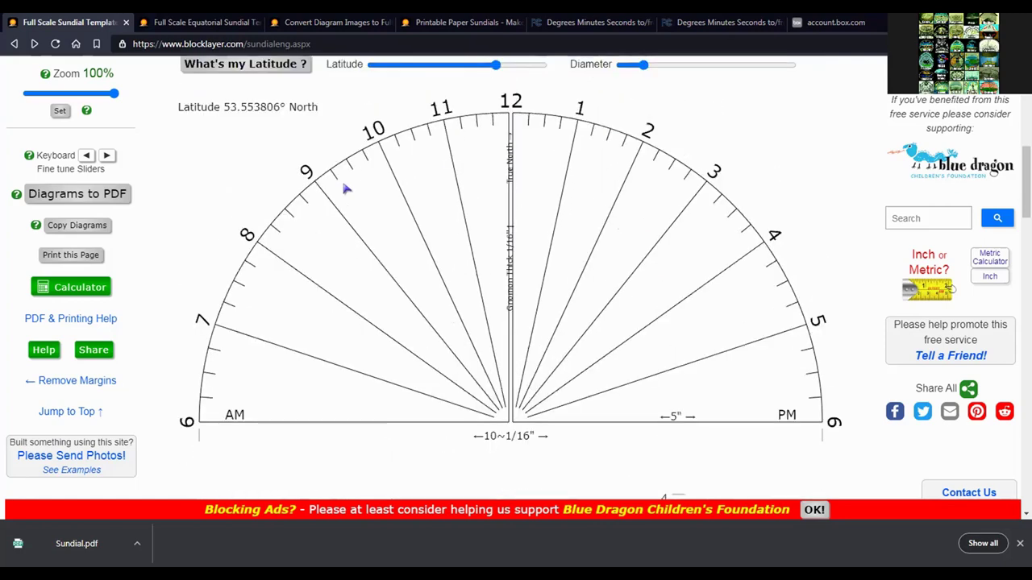
pyautogui.click(355, 108)
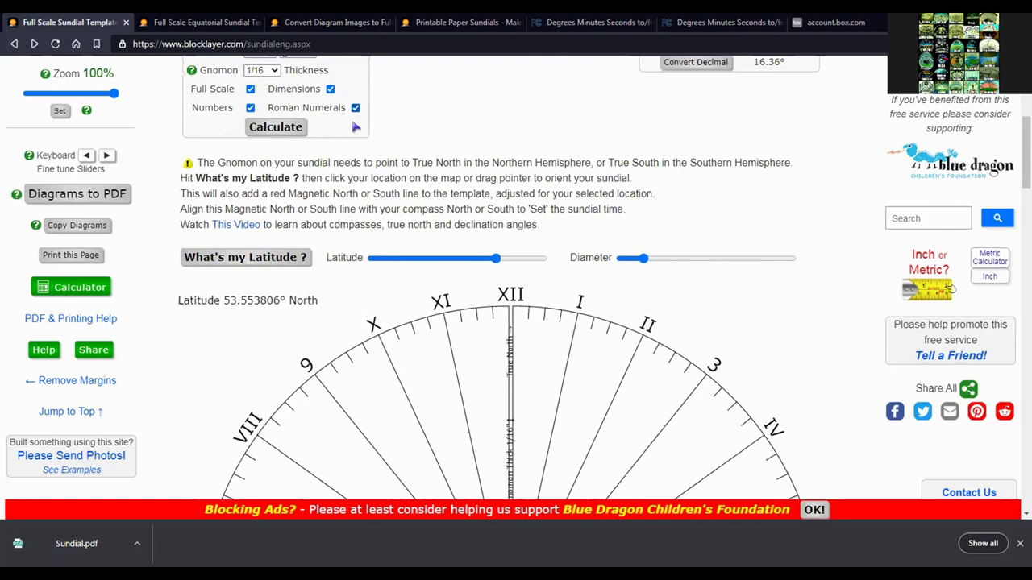
# - Scroll through the horizontal dial and gnomon template diagrams and back to the top
pyautogui.scroll(-4, 337, 196)
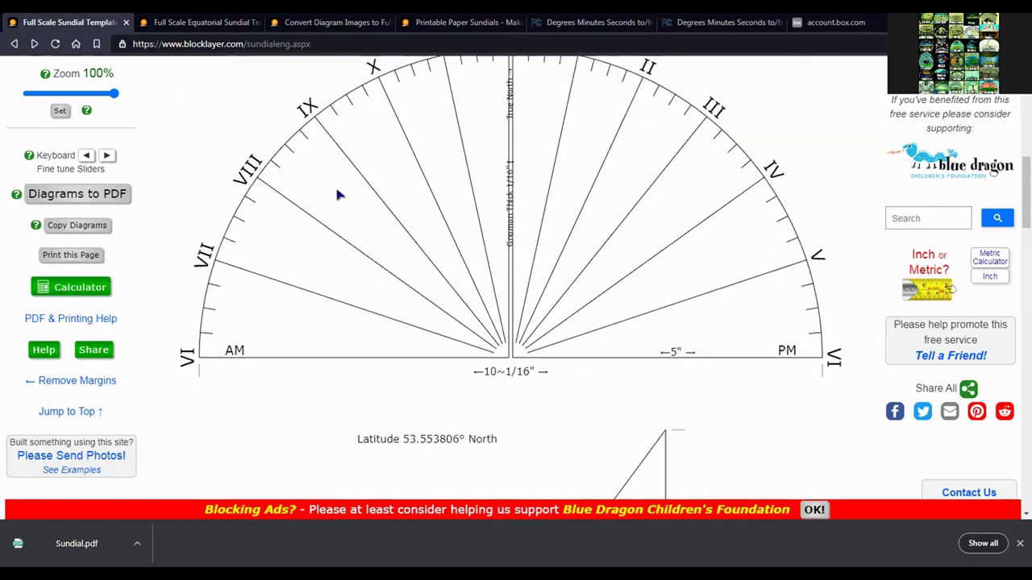
pyautogui.scroll(3, 339, 195)
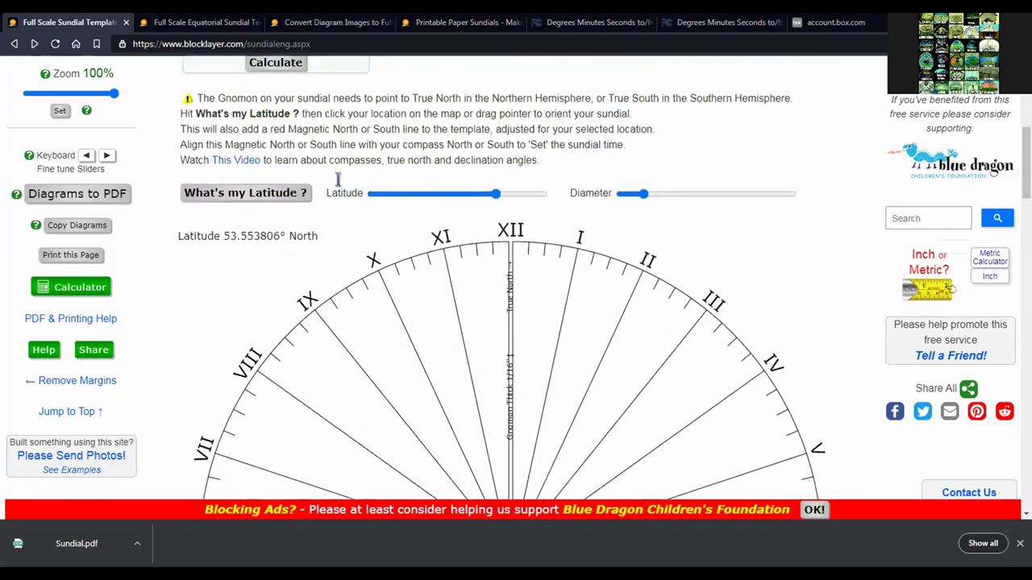
pyautogui.scroll(-6, 337, 173)
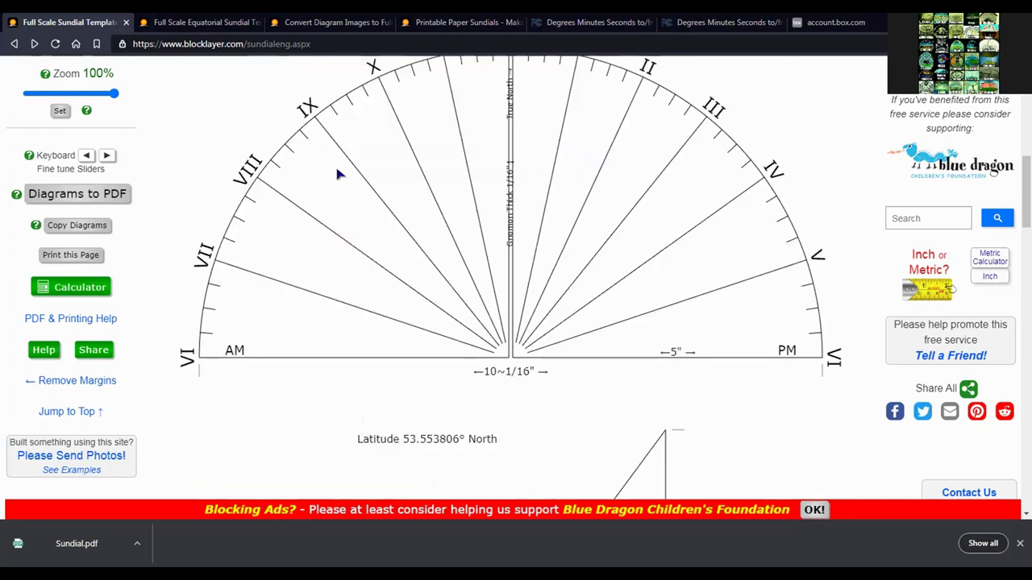
pyautogui.scroll(-4, 333, 176)
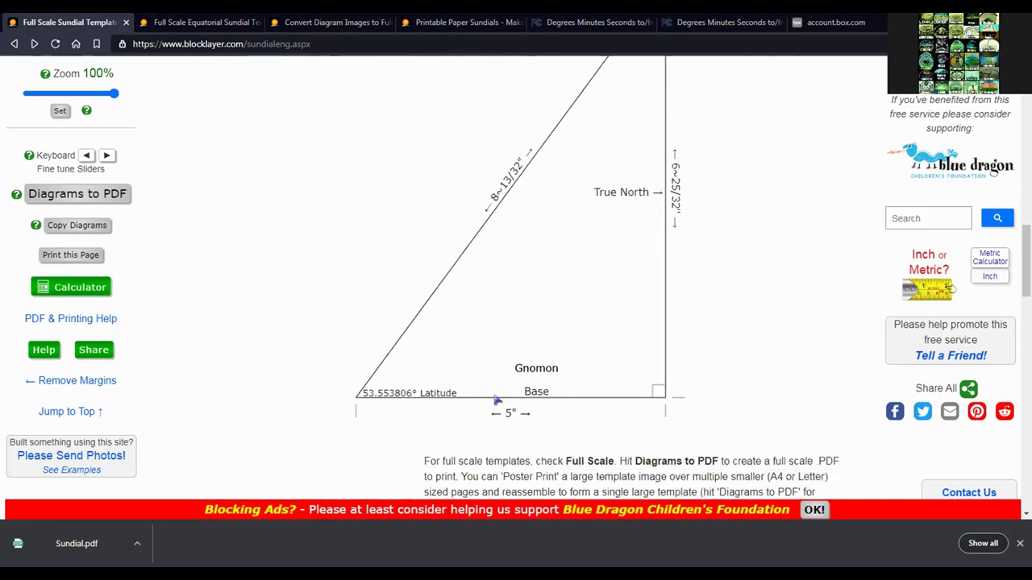
pyautogui.scroll(-5, 535, 353)
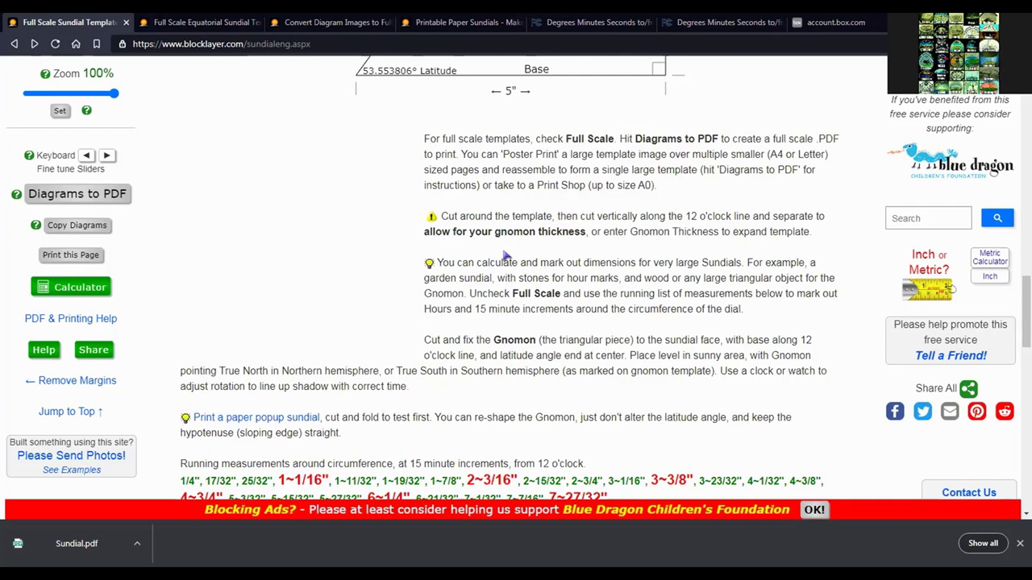
pyautogui.scroll(-8, 416, 185)
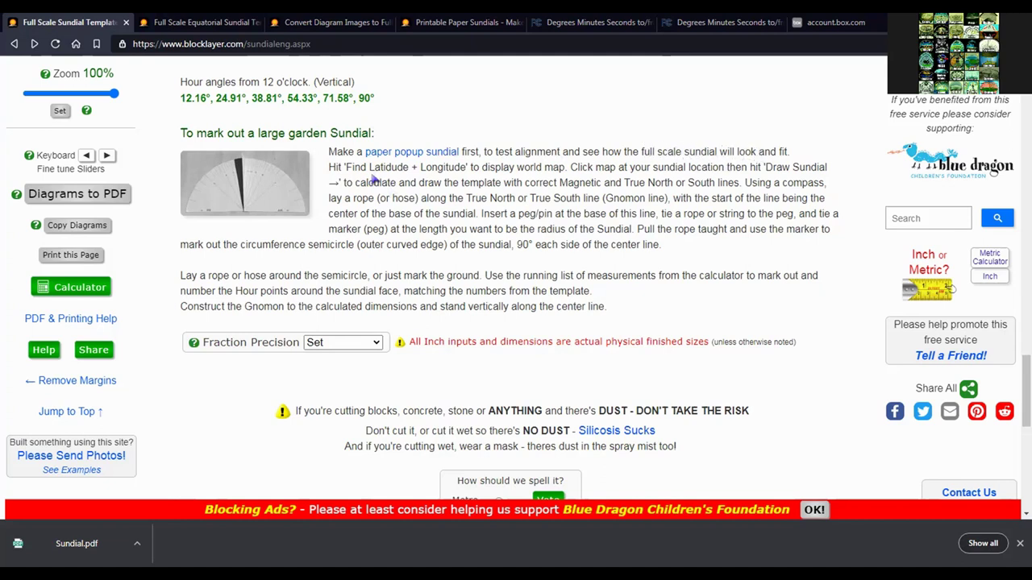
pyautogui.scroll(15, 375, 179)
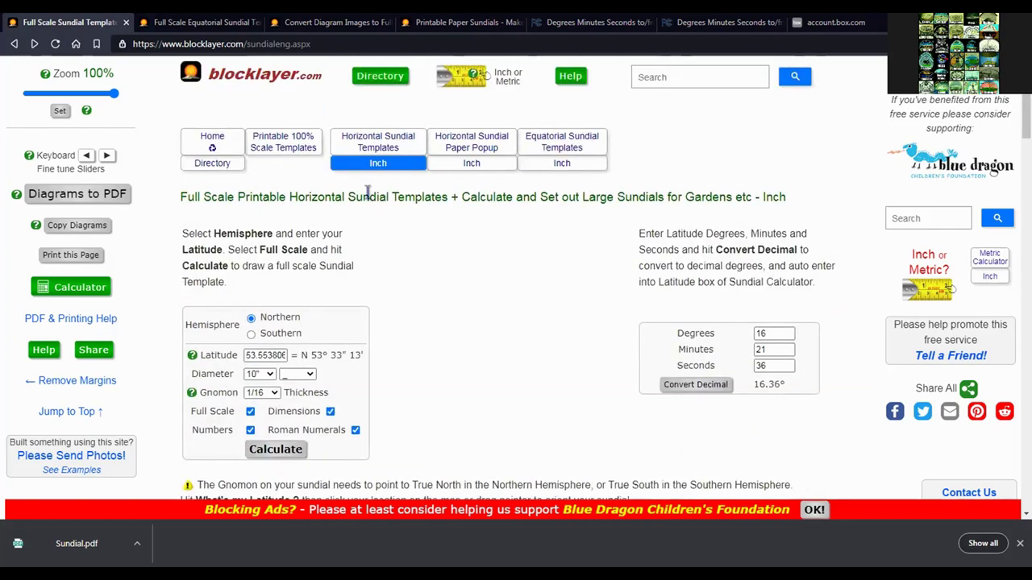
pyautogui.scroll(-2, 415, 336)
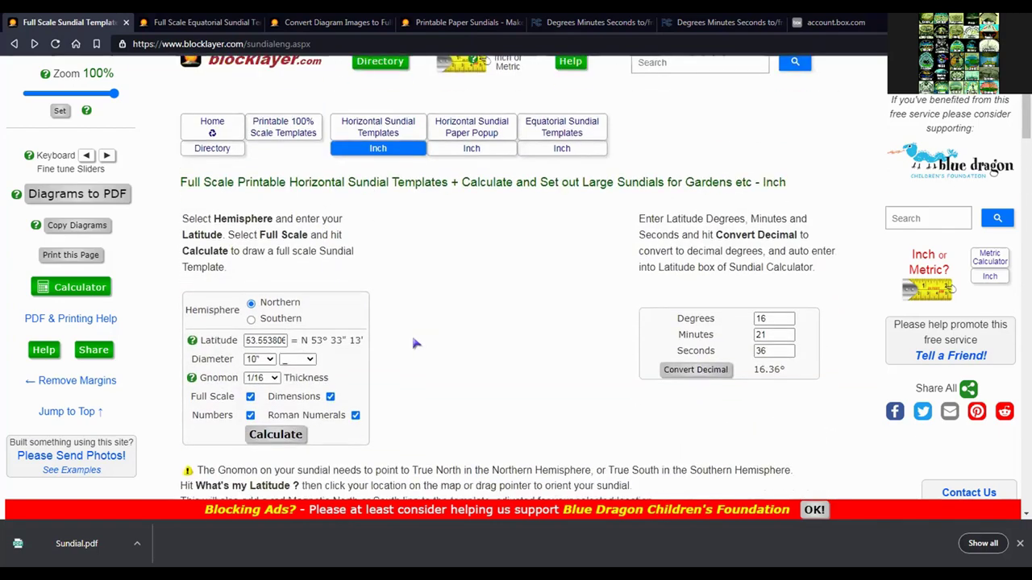
pyautogui.scroll(2, 388, 323)
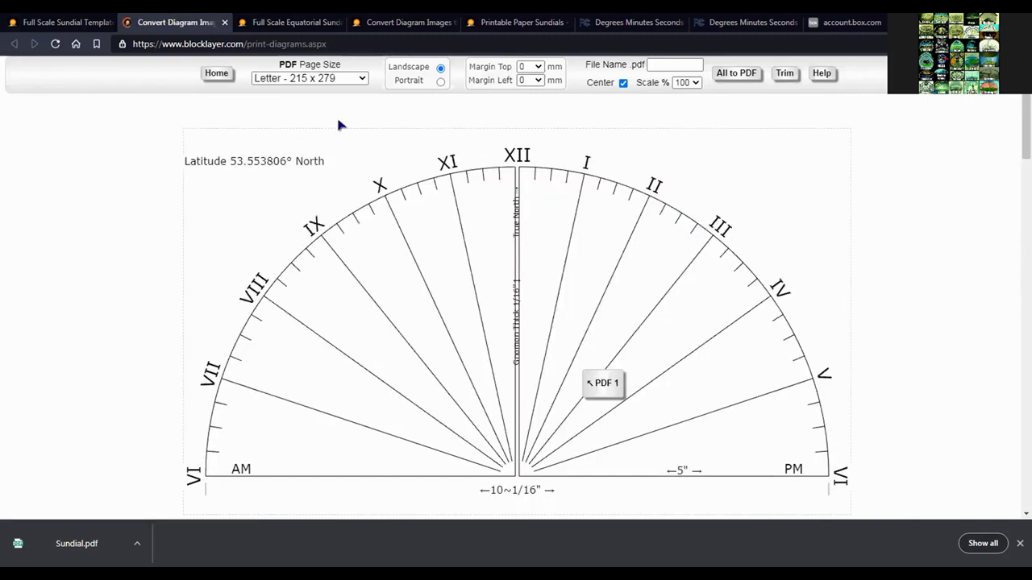
# - Set the PDF page size to ANSI B 11" x 17" and review the dial and 5" gnomon template
pyautogui.click(333, 80)
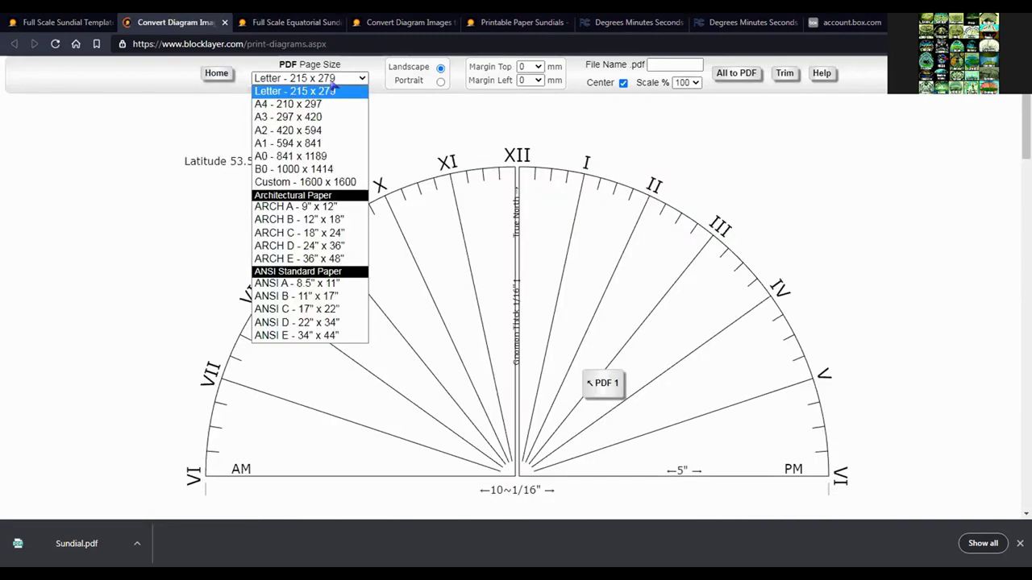
pyautogui.click(321, 298)
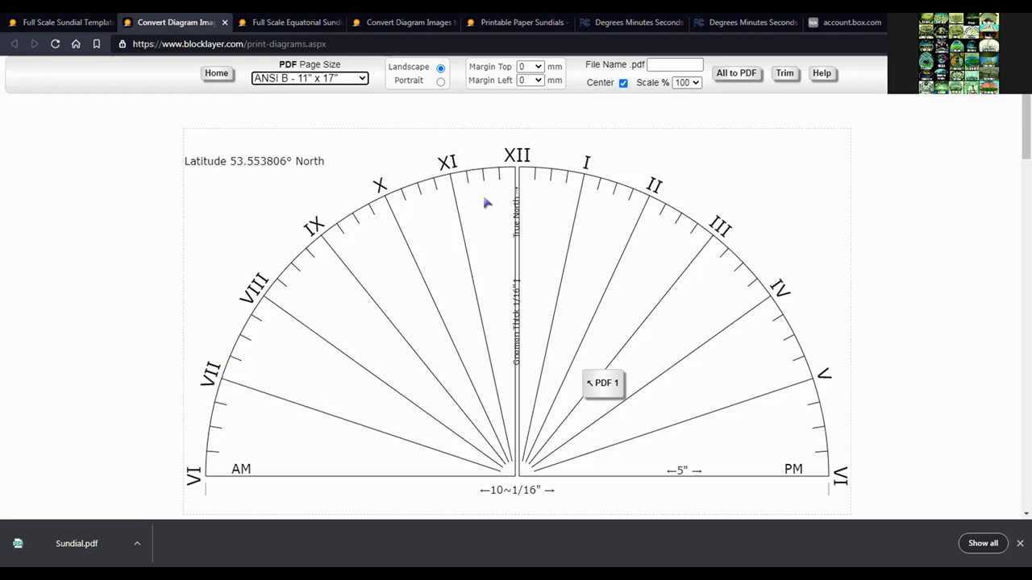
pyautogui.scroll(-2, 486, 205)
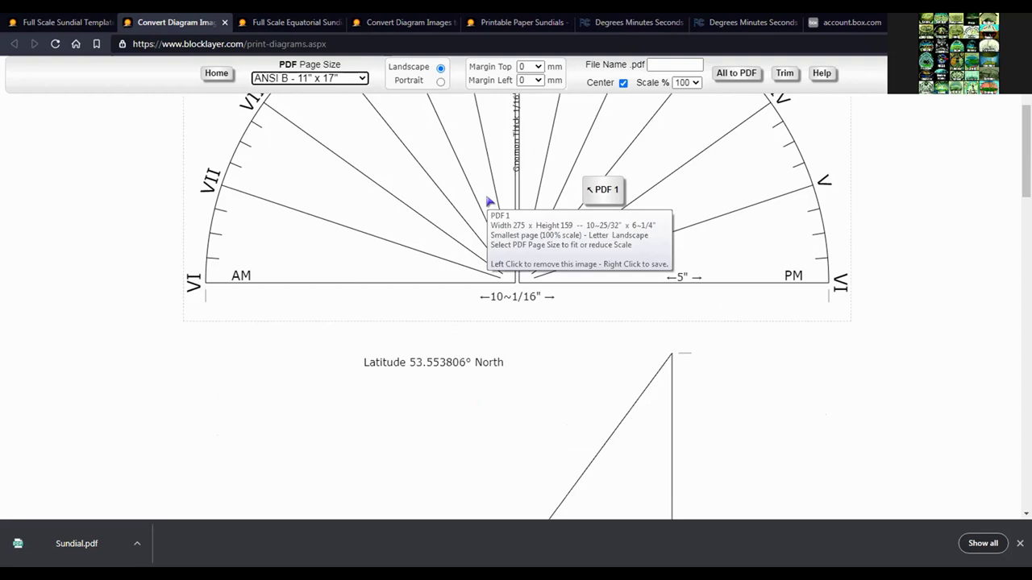
pyautogui.scroll(-1, 466, 259)
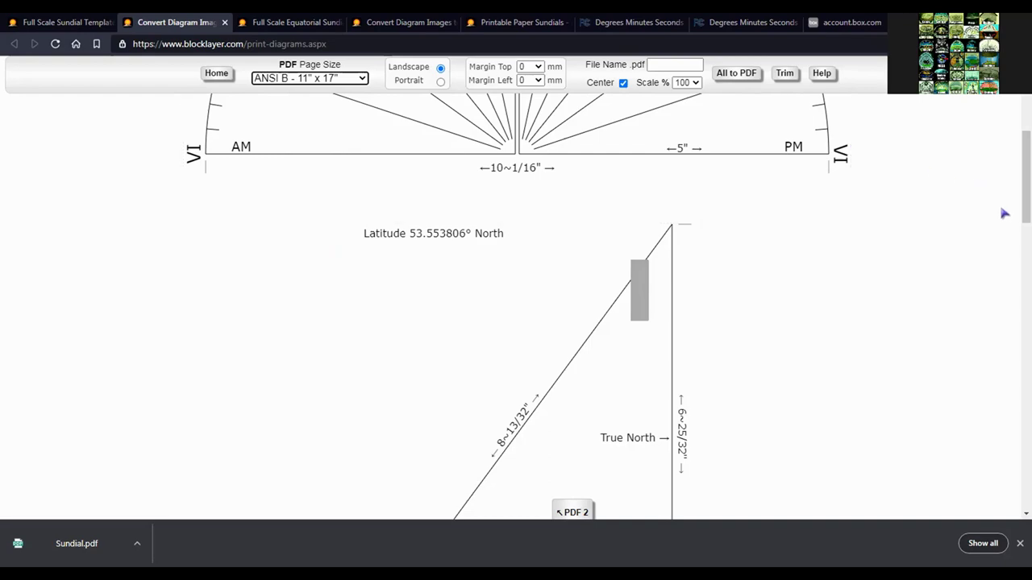
pyautogui.scroll(-2, 604, 258)
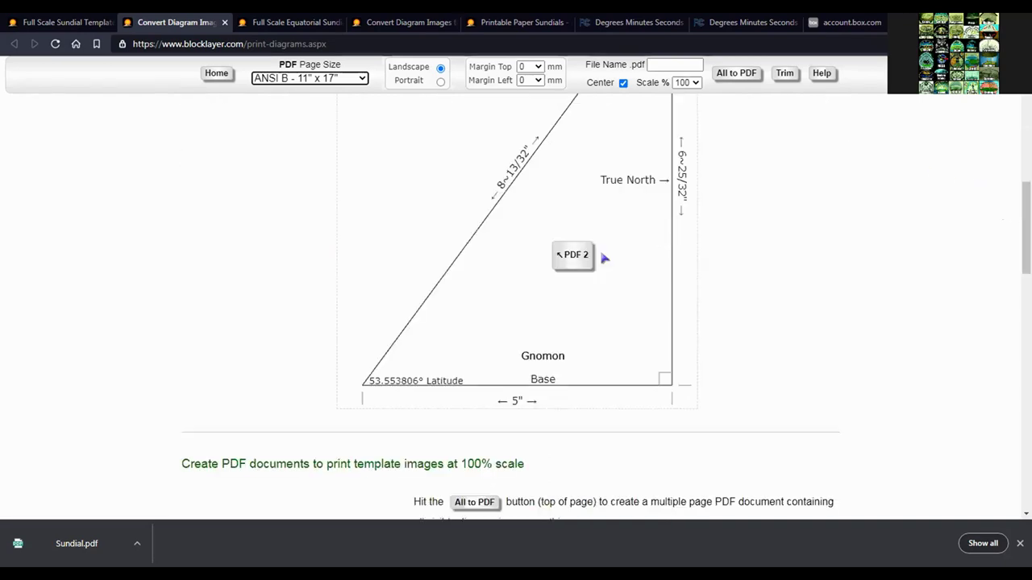
pyautogui.scroll(-3, 600, 255)
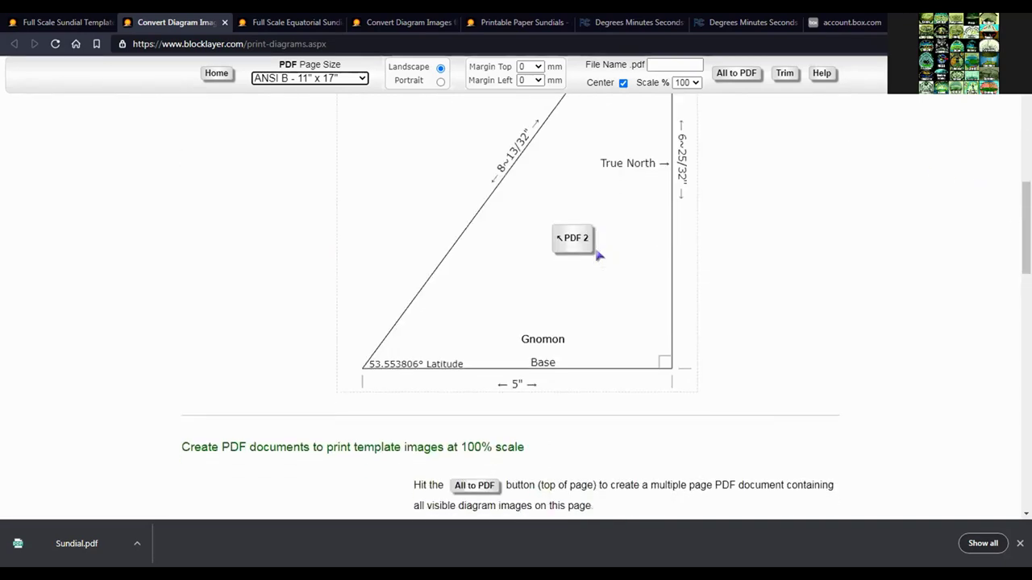
pyautogui.scroll(-8, 594, 252)
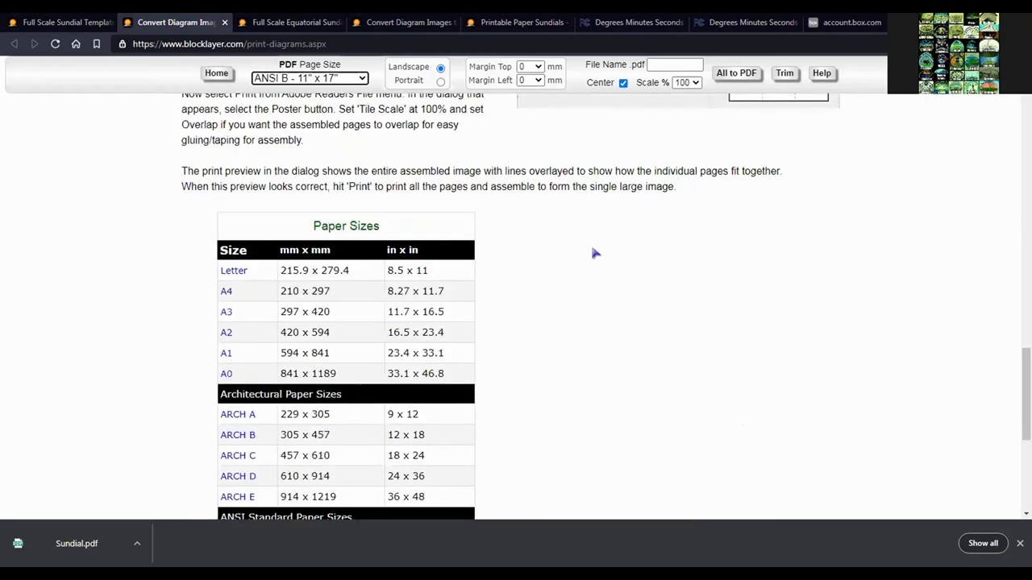
pyautogui.scroll(15, 592, 254)
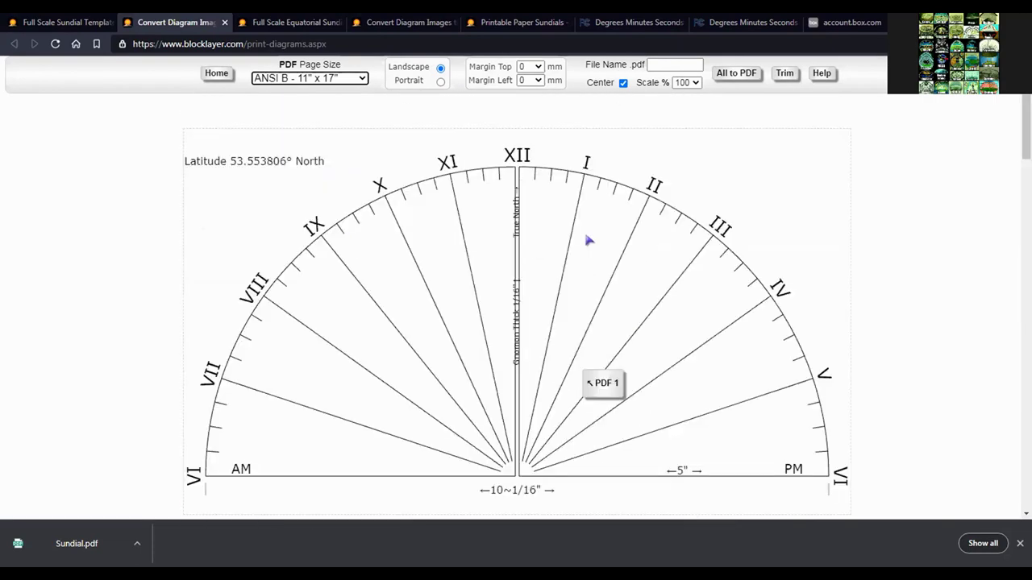
# - Name the file 'Sundial Horizontal Template' and export all the horizontal diagrams into one PDF
pyautogui.click(666, 67)
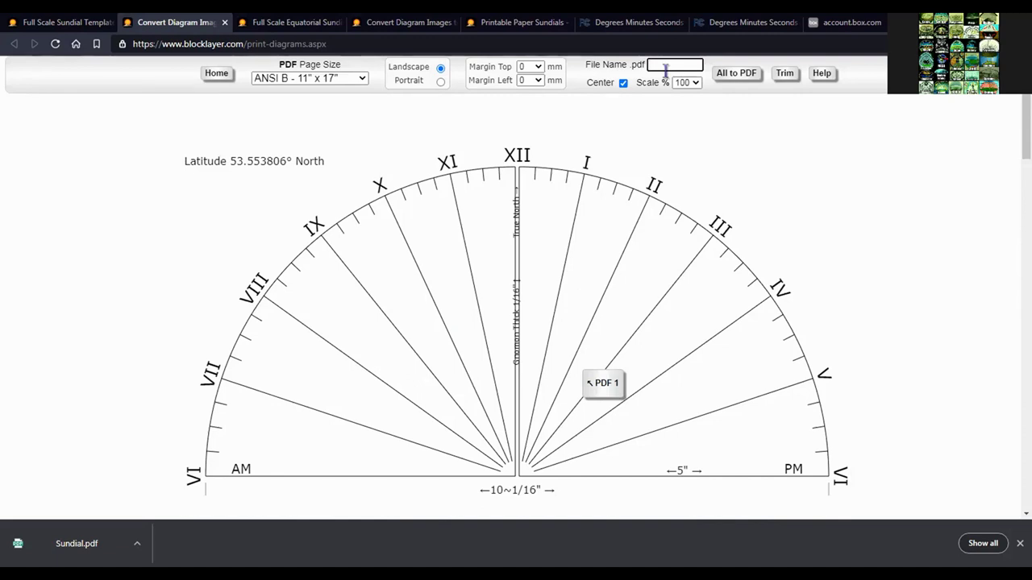
pyautogui.write('Sundial Horizontal Template')
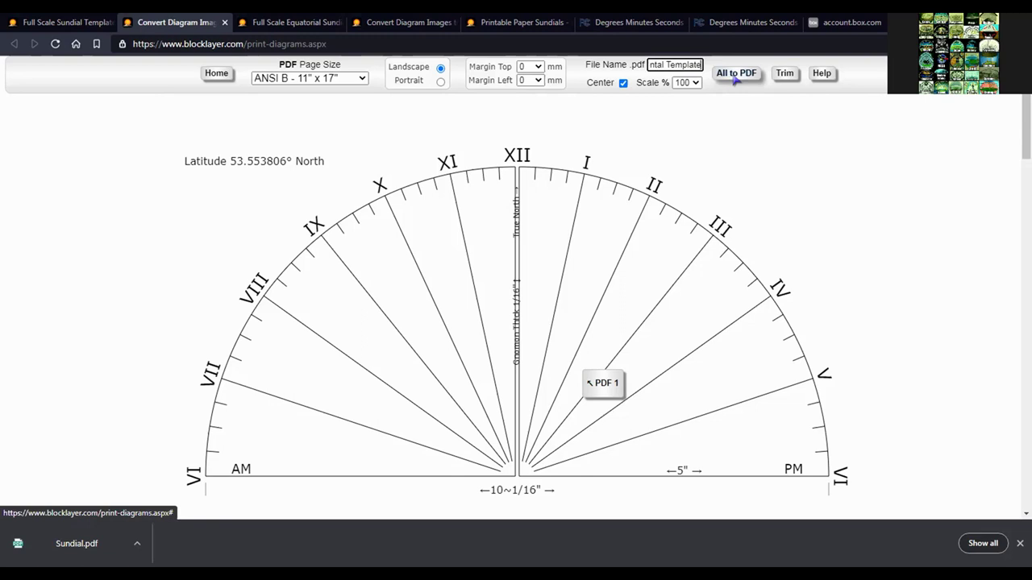
pyautogui.click(735, 77)
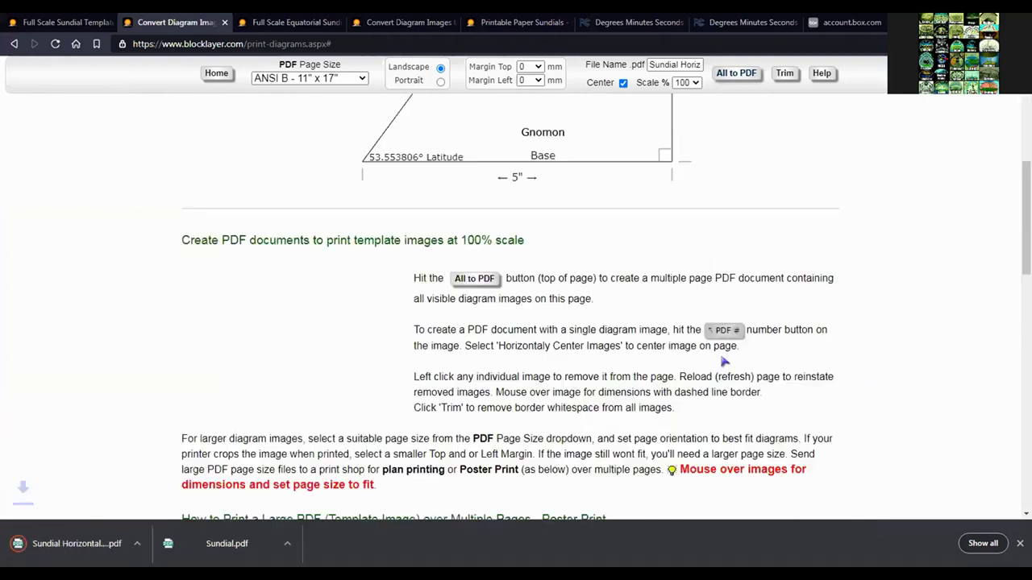
pyautogui.scroll(-6, 594, 264)
pyautogui.scroll(4, 596, 270)
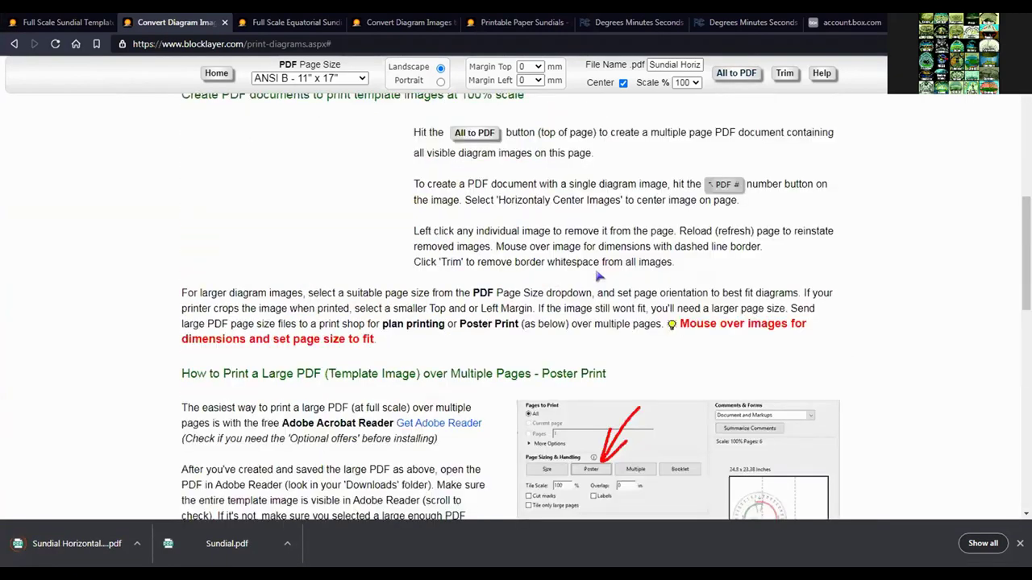
pyautogui.scroll(8, 597, 274)
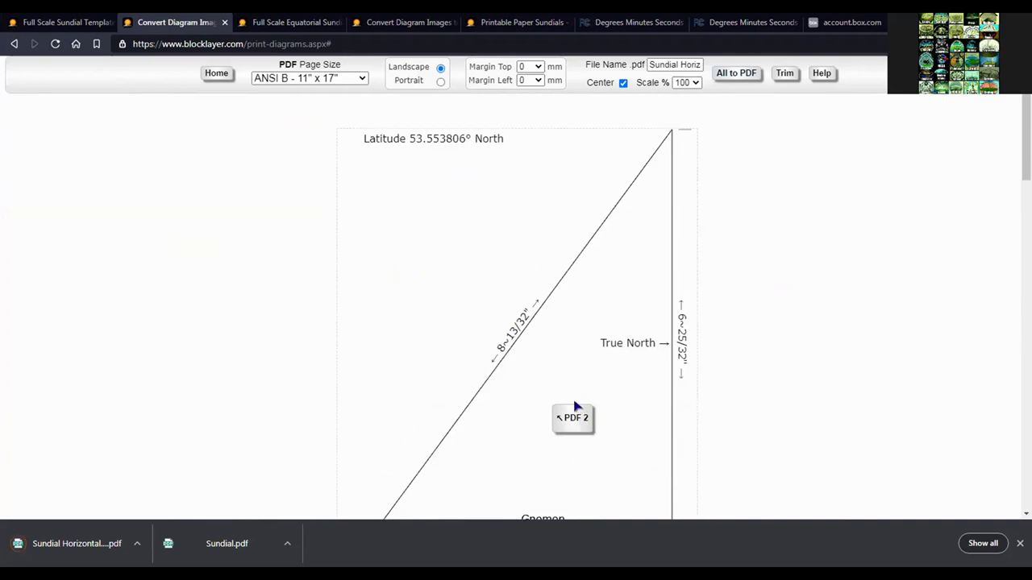
# - Save the 11 x 17 gnomon diagram as a PDF
pyautogui.click(574, 405)
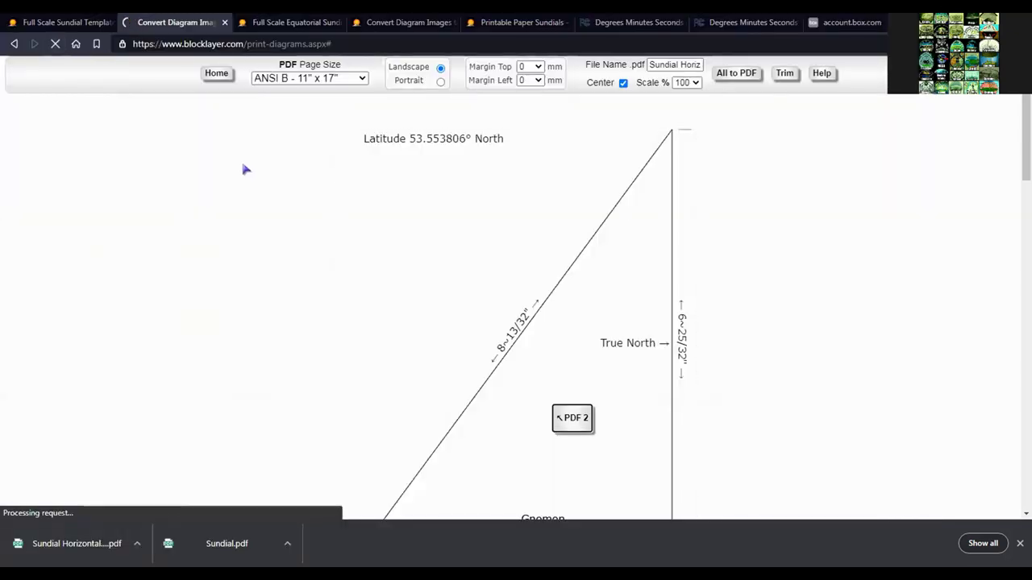
pyautogui.scroll(3, 558, 233)
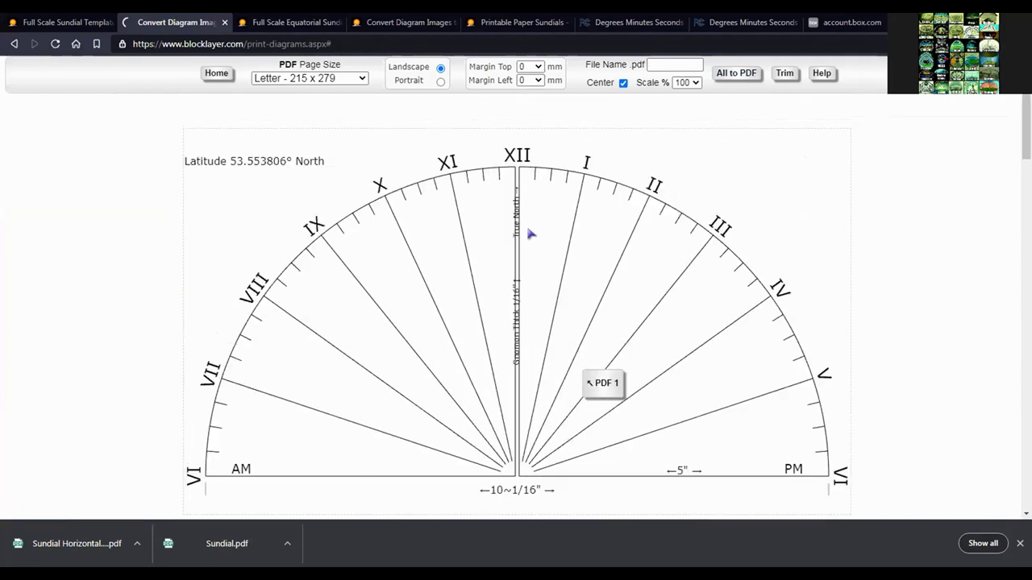
pyautogui.scroll(-10, 508, 242)
pyautogui.scroll(-4, 476, 275)
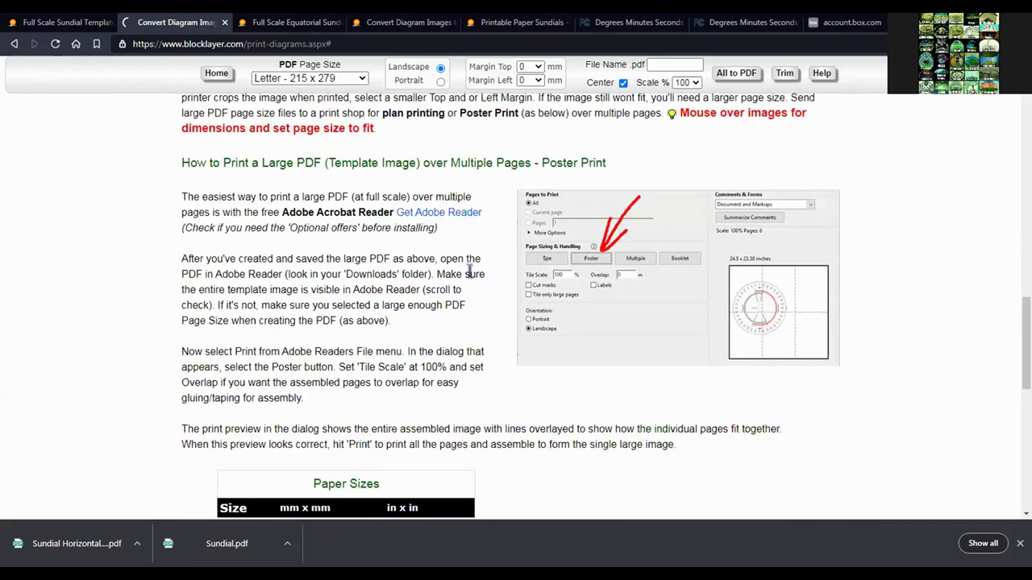
# - Review the poster-print help and Paper Sizes table for large-format prints
pyautogui.scroll(-1, 465, 272)
pyautogui.scroll(1, 466, 273)
pyautogui.scroll(1, 468, 278)
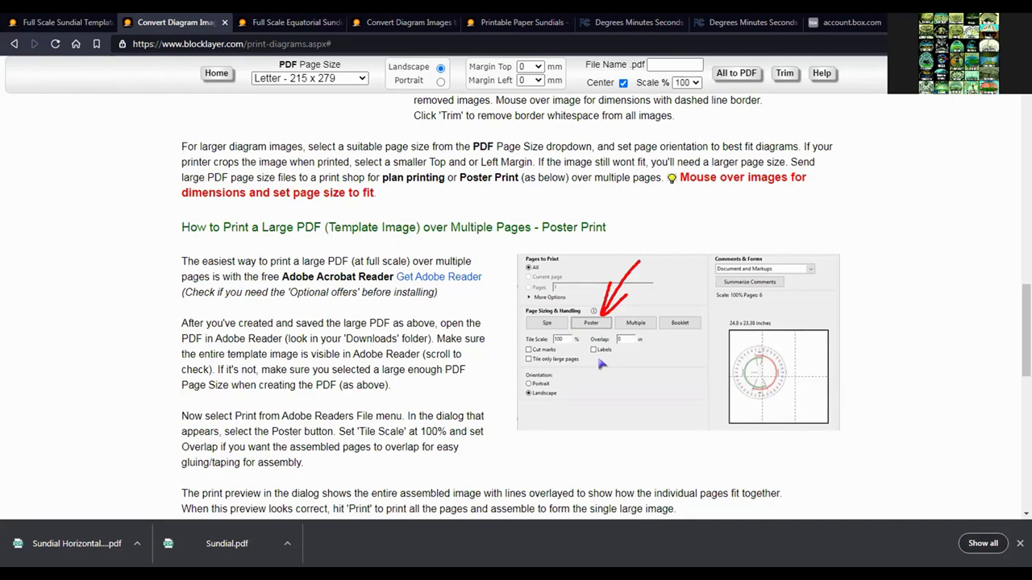
pyautogui.scroll(-3, 305, 276)
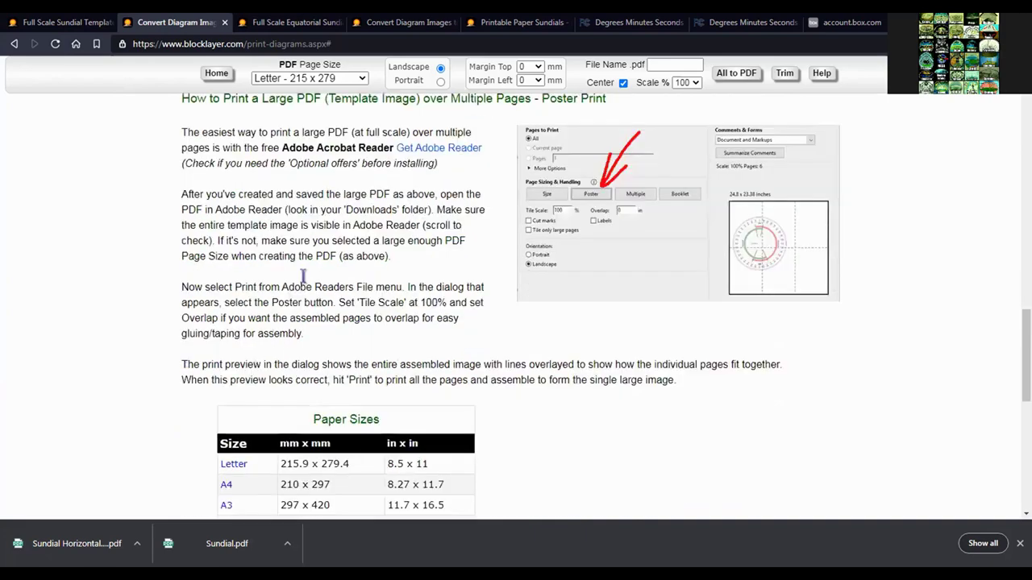
pyautogui.scroll(-3, 350, 272)
pyautogui.scroll(-3, 353, 271)
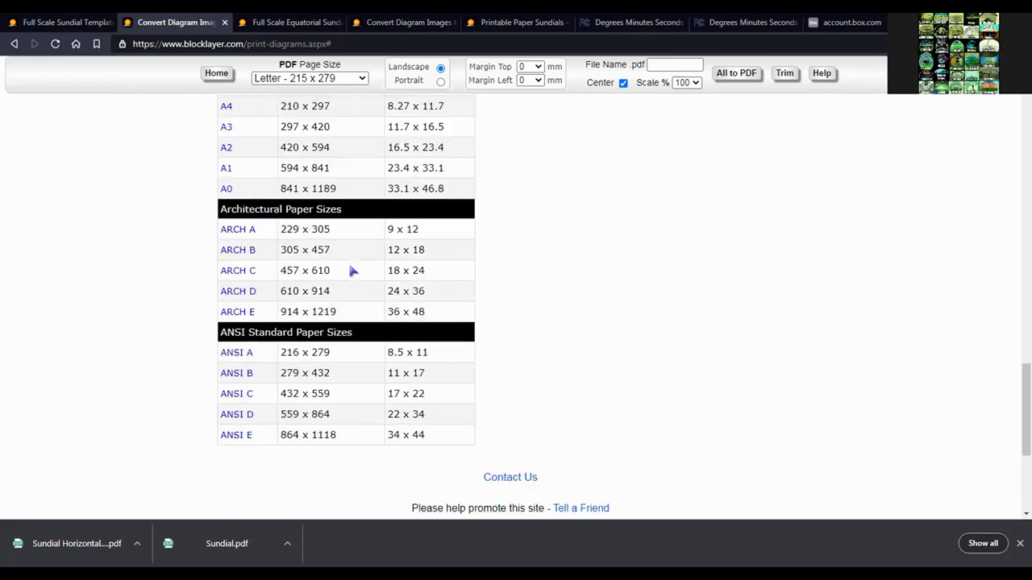
pyautogui.scroll(20, 355, 271)
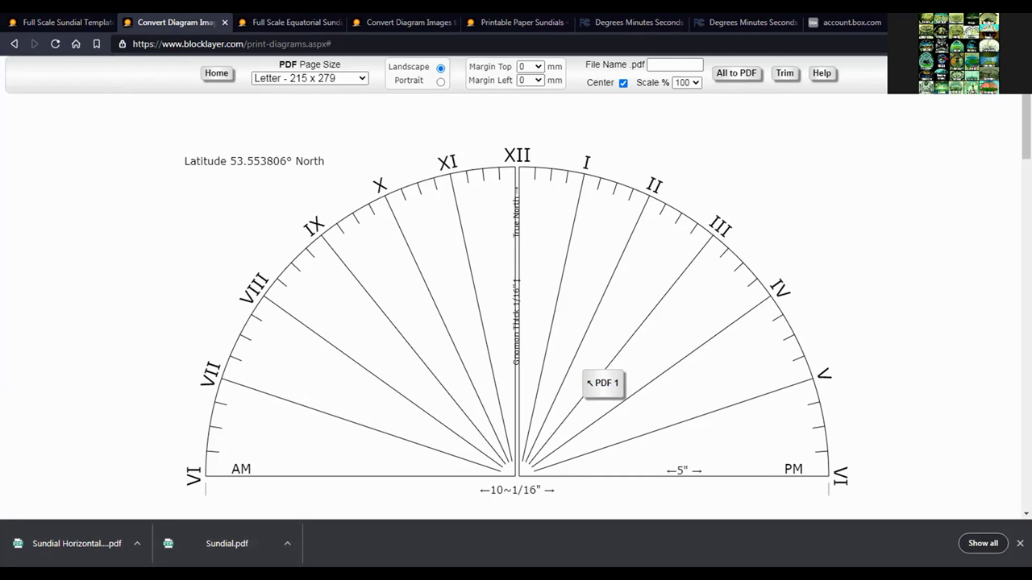
# - Go to the Printable Paper Sundial page and bring the latitude 53.553806° North pop-up dial into view
pyautogui.click(375, 23)
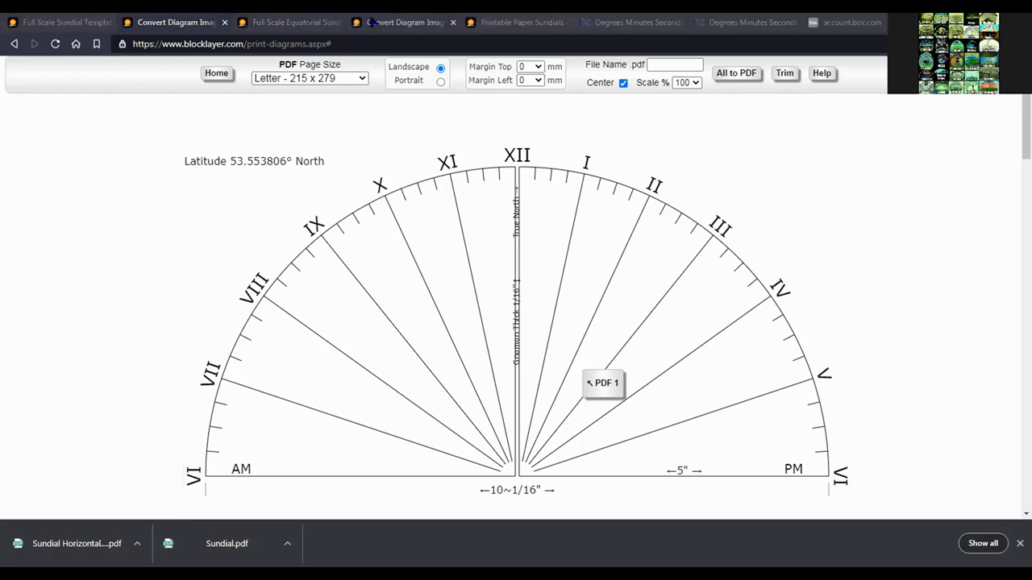
pyautogui.click(515, 22)
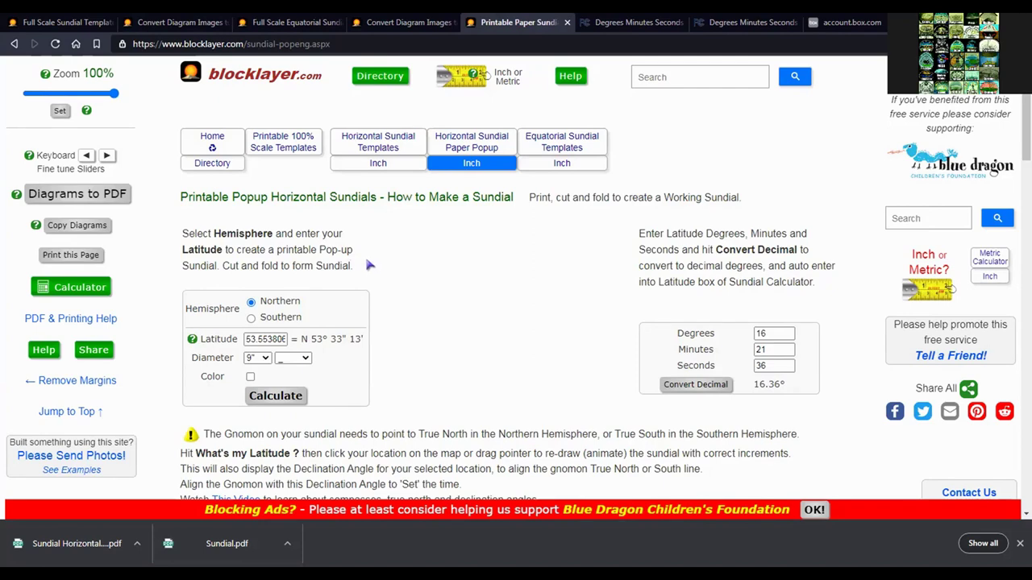
pyautogui.scroll(-5, 365, 254)
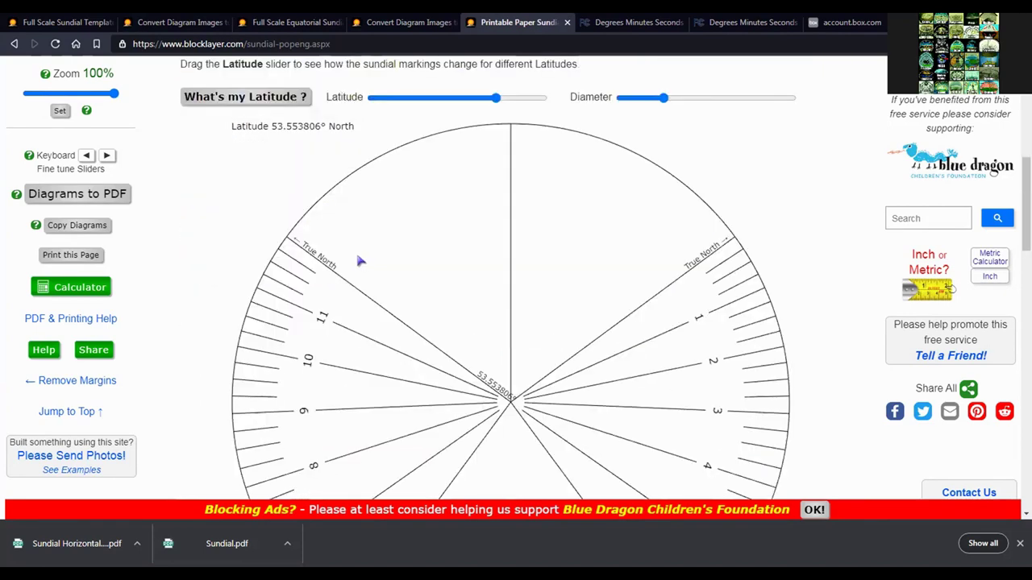
pyautogui.scroll(-2, 360, 260)
pyautogui.scroll(-3, 534, 292)
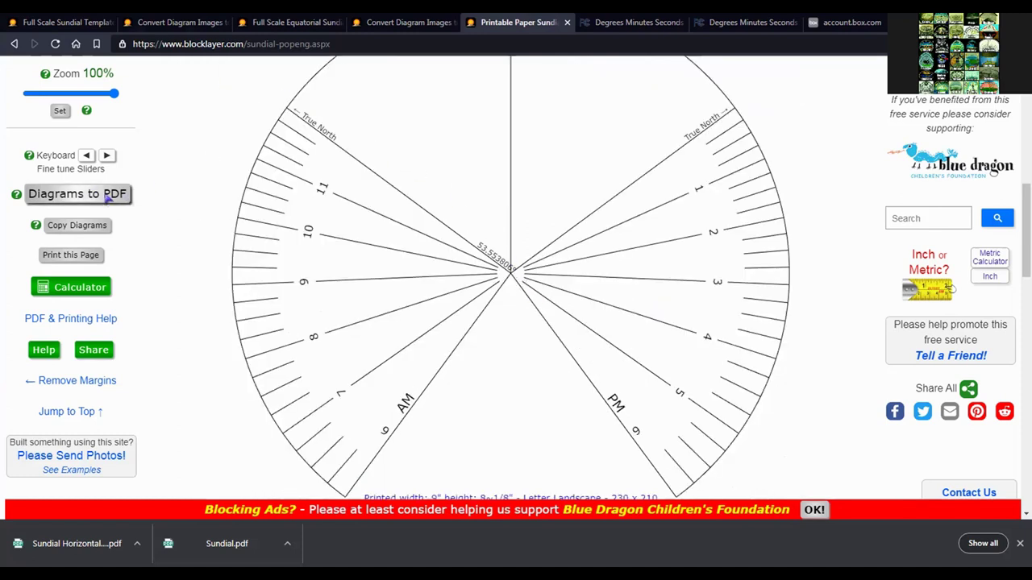
pyautogui.scroll(1, 274, 235)
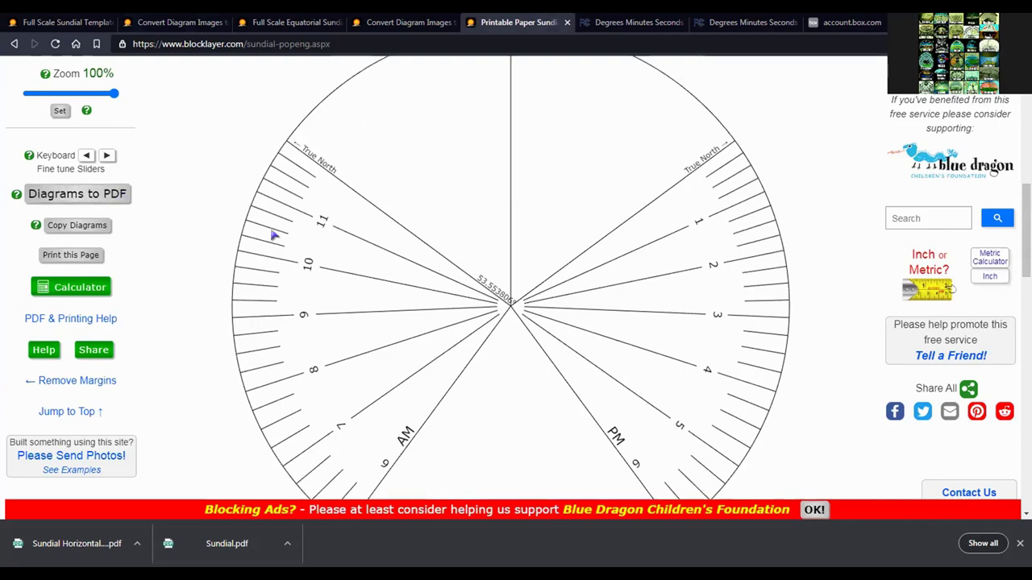
pyautogui.scroll(8, 274, 236)
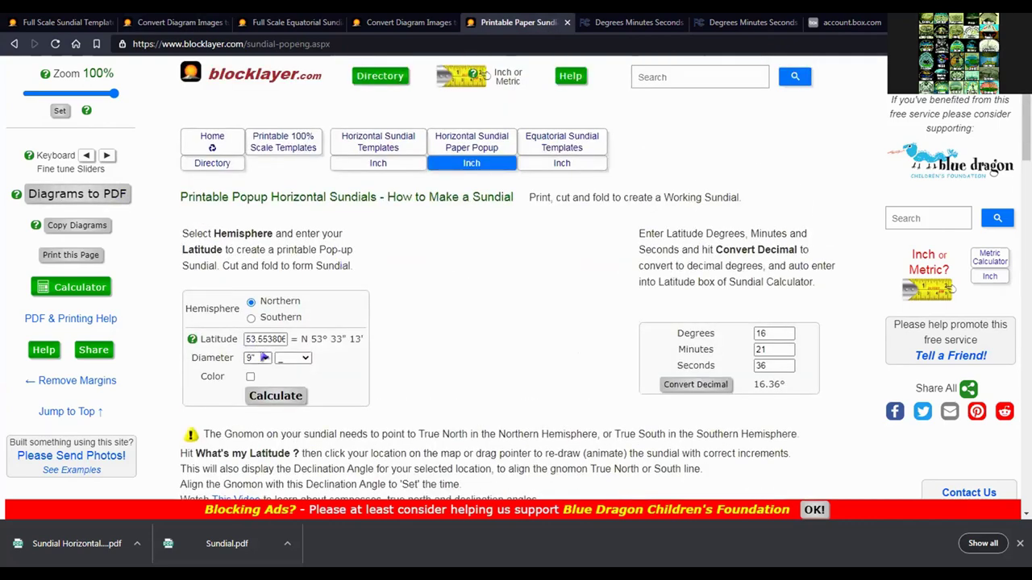
pyautogui.scroll(-6, 268, 362)
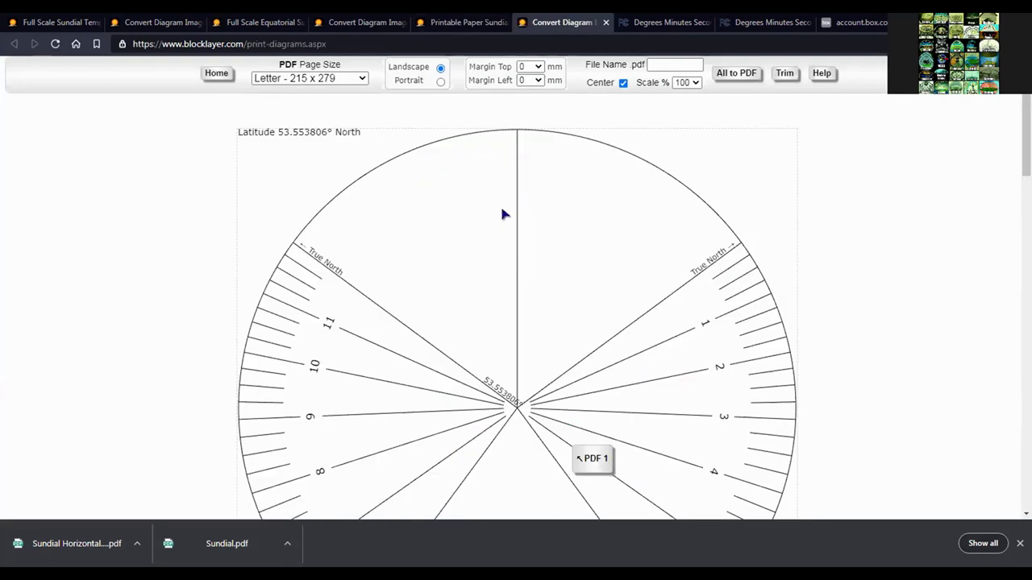
pyautogui.scroll(-2, 500, 213)
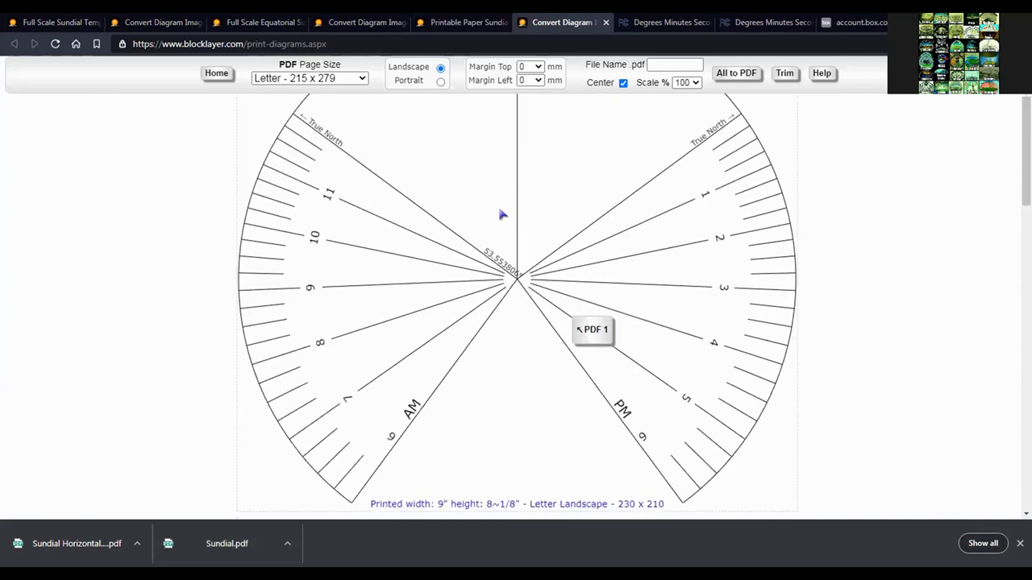
pyautogui.scroll(-3, 463, 274)
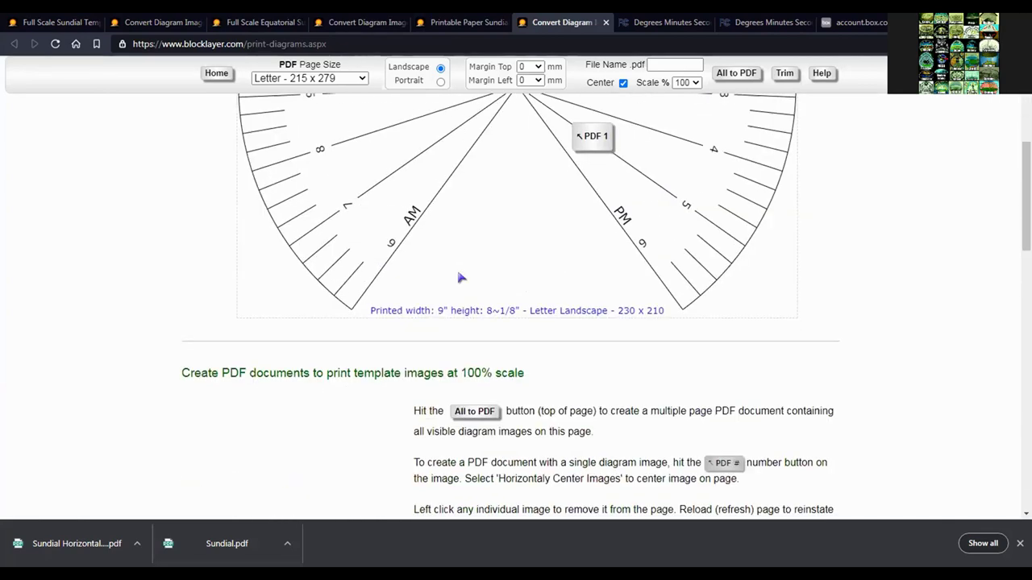
pyautogui.scroll(5, 419, 218)
pyautogui.click(347, 84)
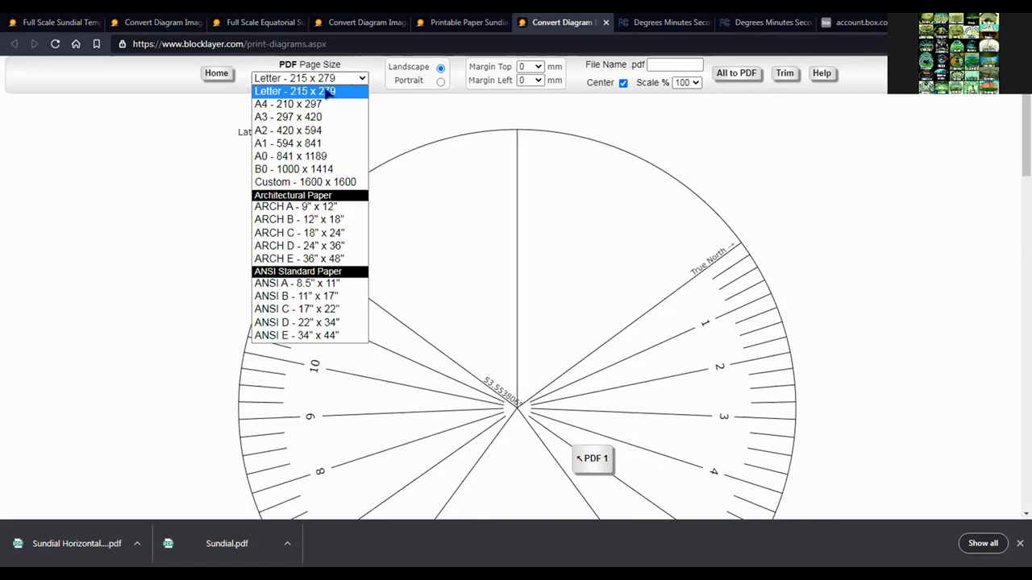
pyautogui.click(329, 92)
pyautogui.scroll(-3, 583, 269)
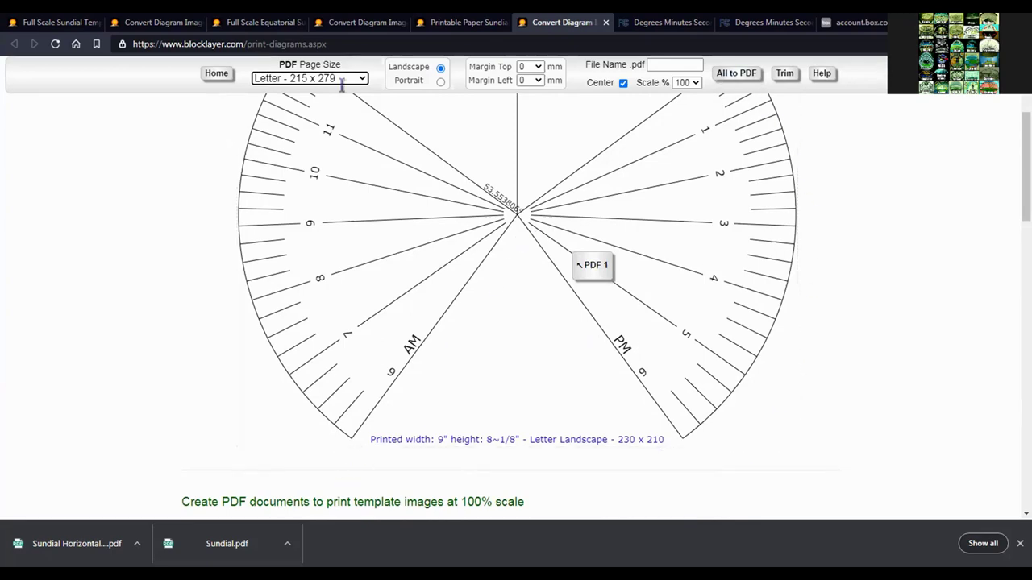
pyautogui.scroll(2, 534, 359)
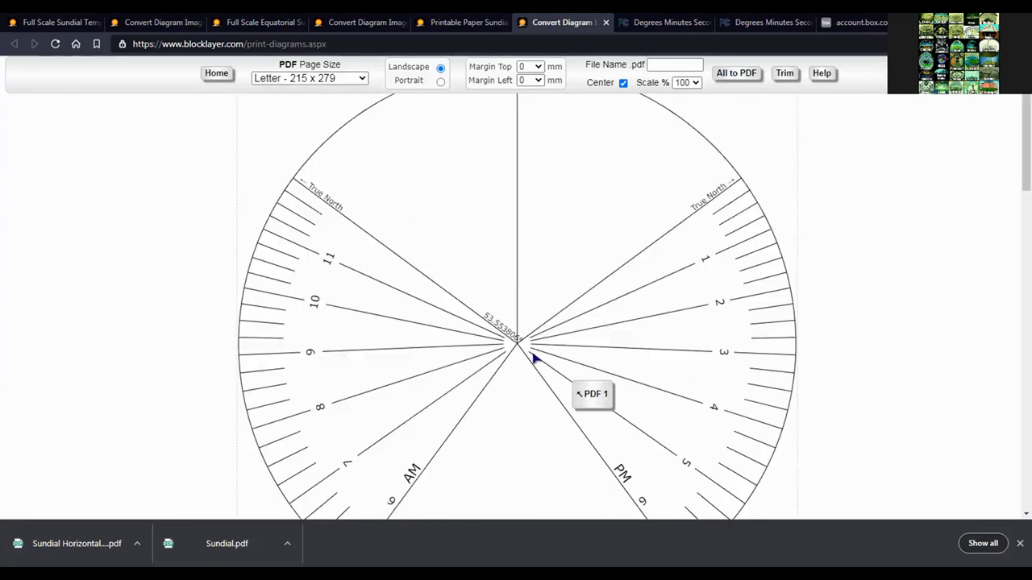
pyautogui.scroll(-10, 534, 359)
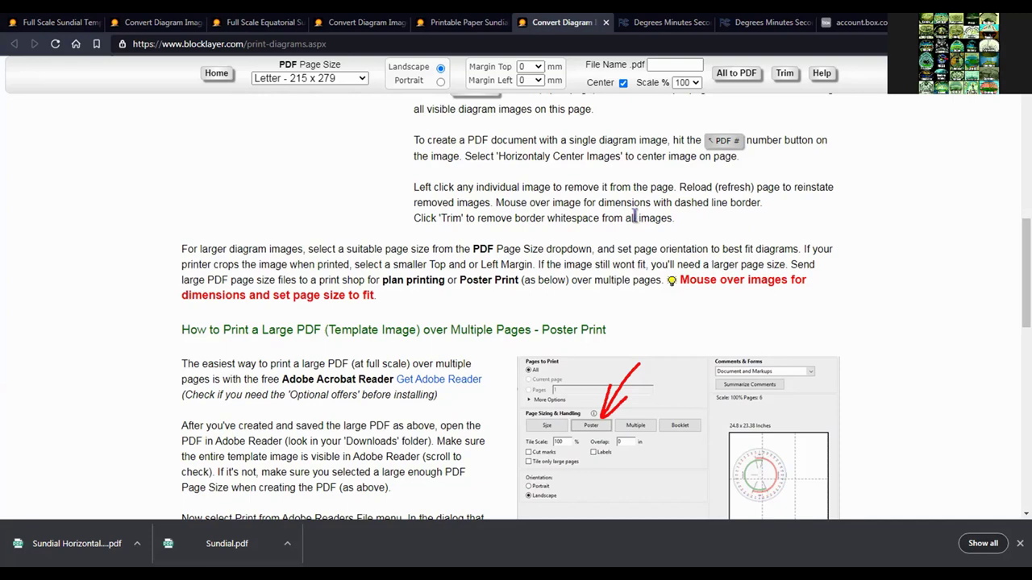
# - Inspect the converted 9-inch popup horizontal sundial on the print-diagrams page
pyautogui.scroll(3, 633, 217)
pyautogui.scroll(4, 628, 216)
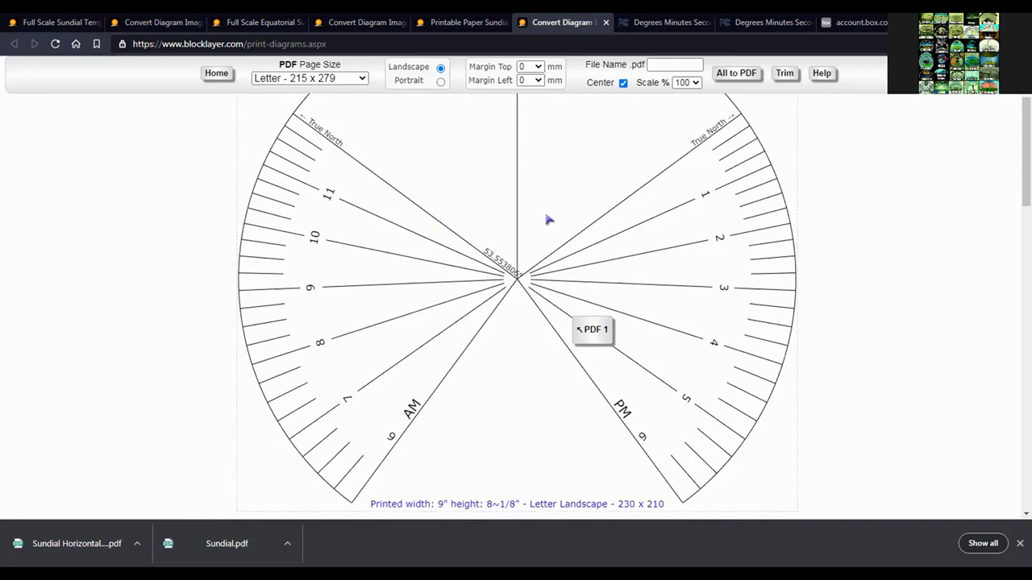
pyautogui.scroll(1, 509, 235)
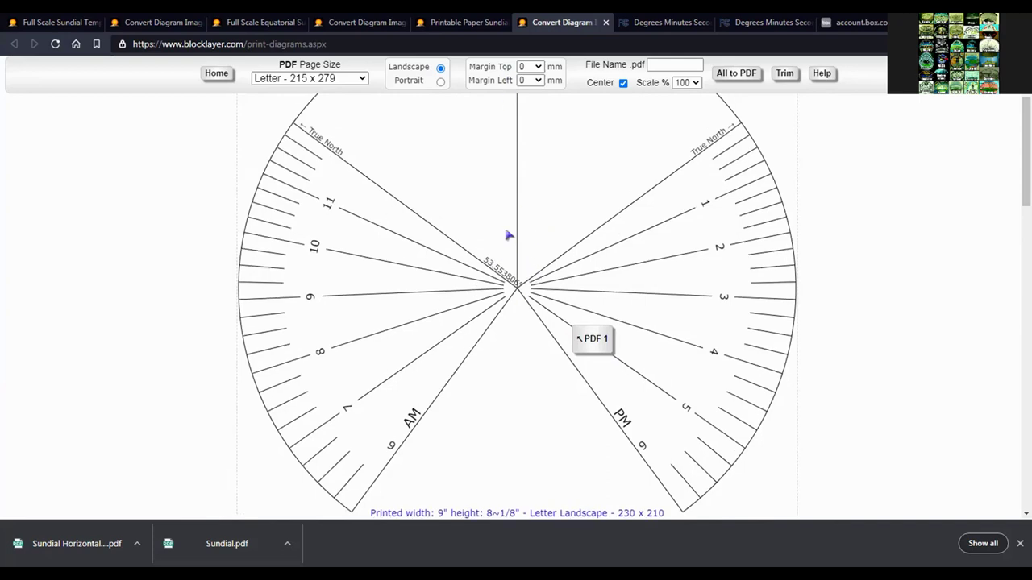
pyautogui.scroll(3, 509, 235)
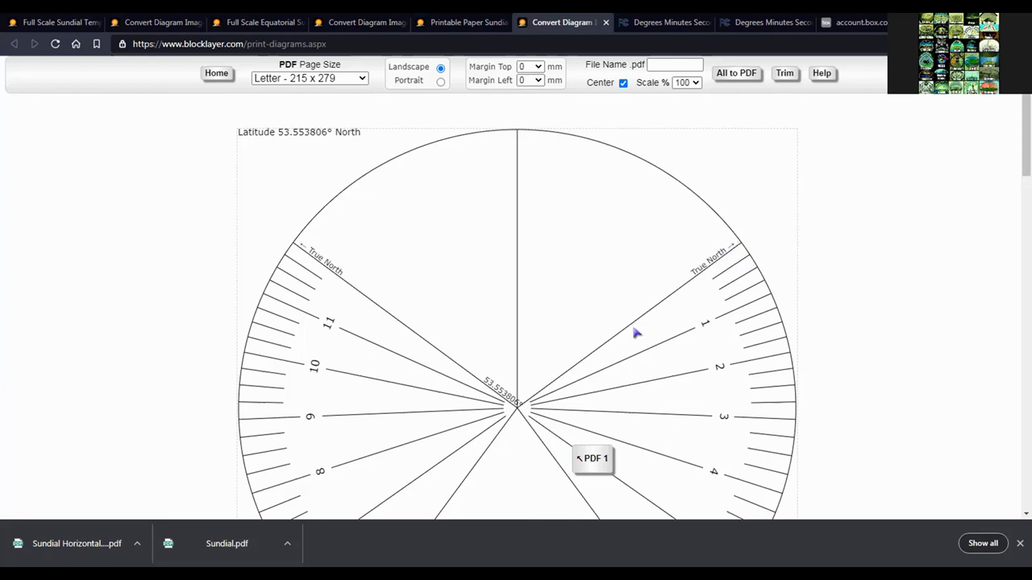
pyautogui.scroll(-3, 661, 321)
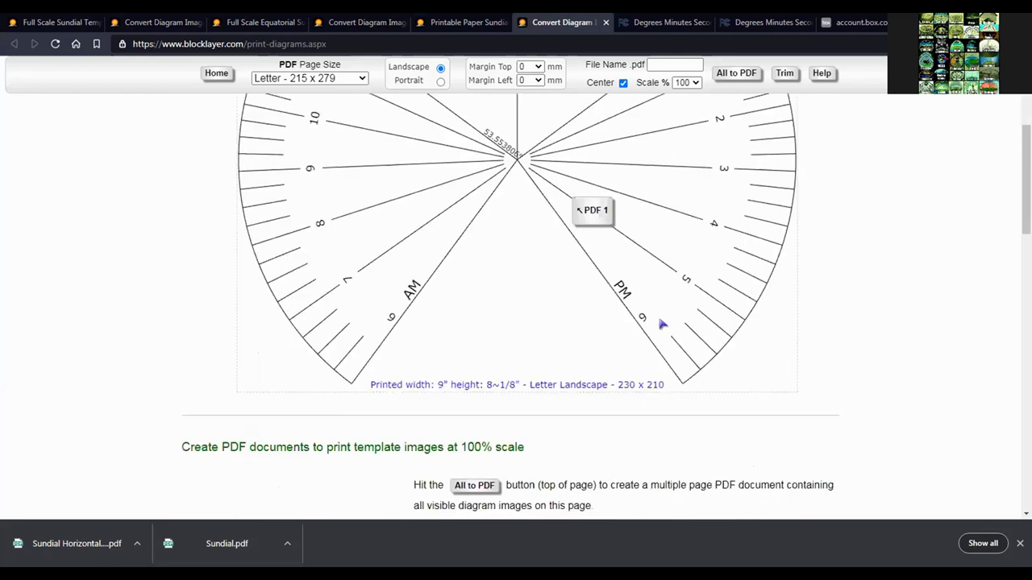
pyautogui.scroll(2, 655, 323)
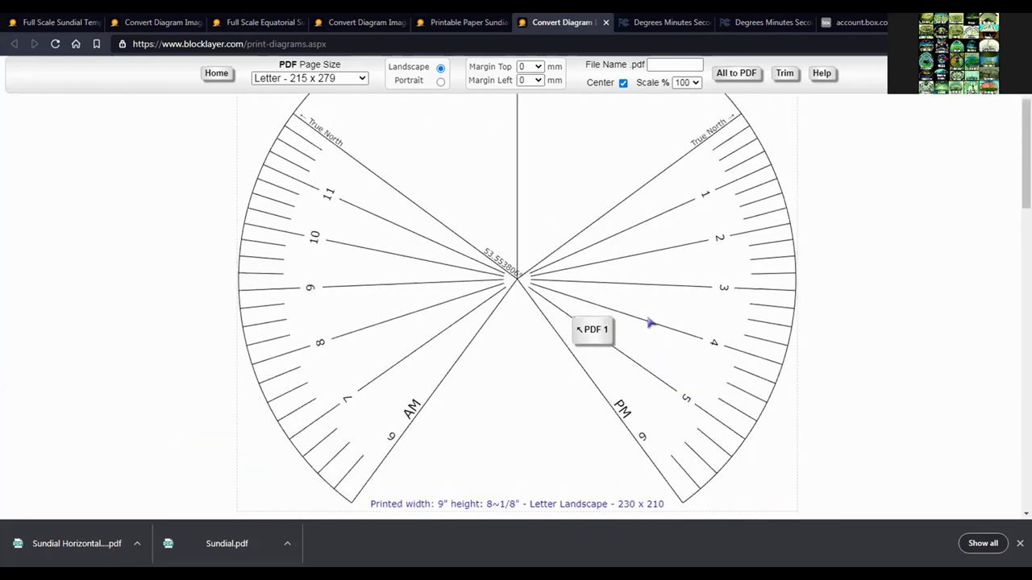
pyautogui.scroll(2, 601, 295)
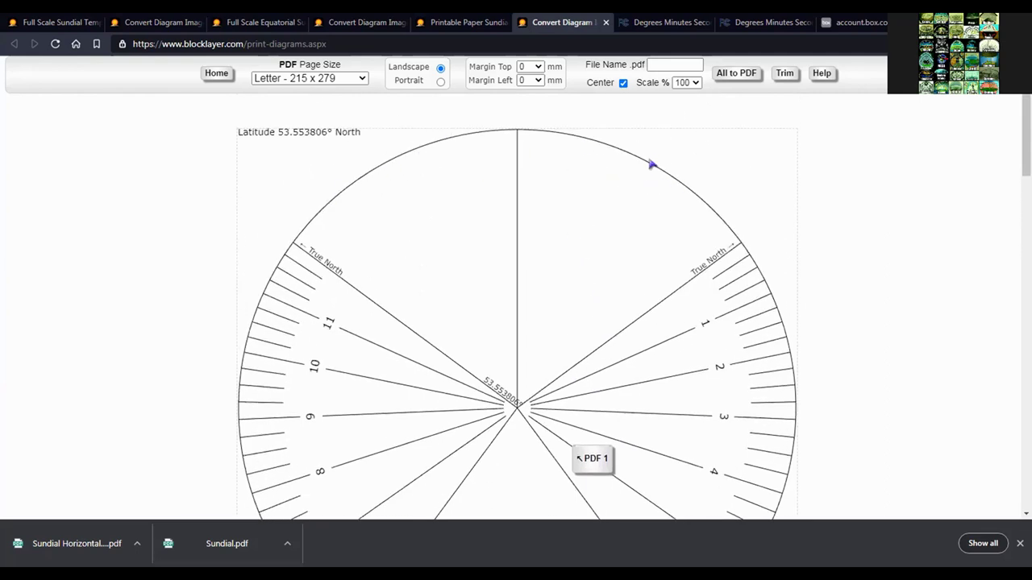
# - Return to the Printable Paper Sundial page showing the 53.553806° North pop-up dial
pyautogui.scroll(-3, 549, 403)
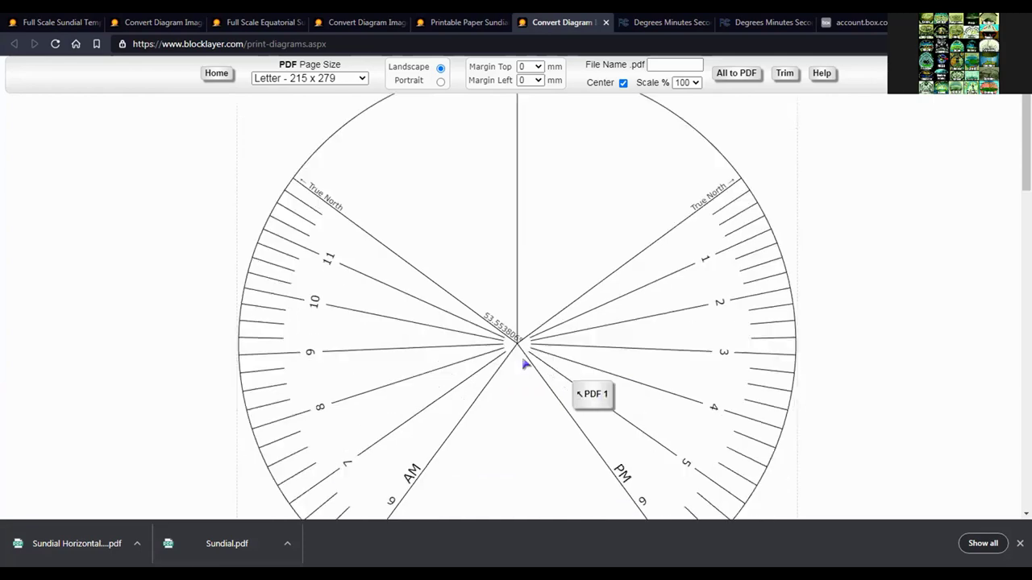
pyautogui.scroll(-3, 518, 353)
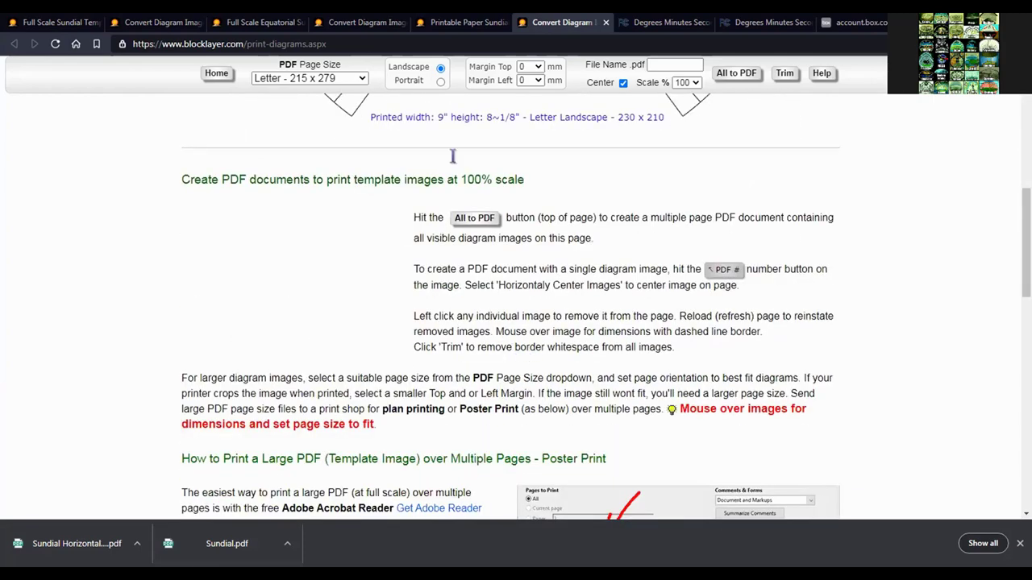
pyautogui.click(457, 22)
pyautogui.scroll(-3, 514, 286)
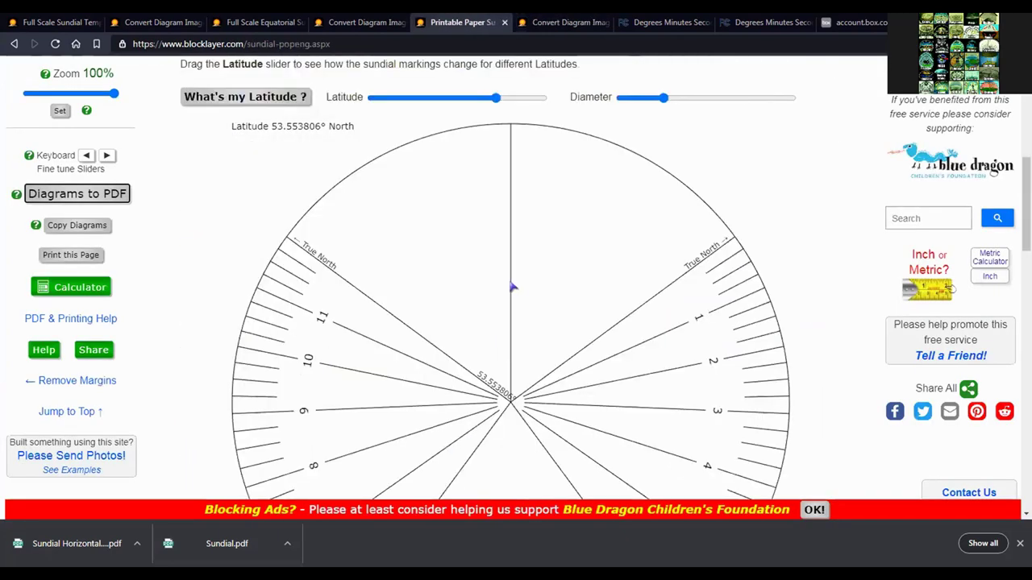